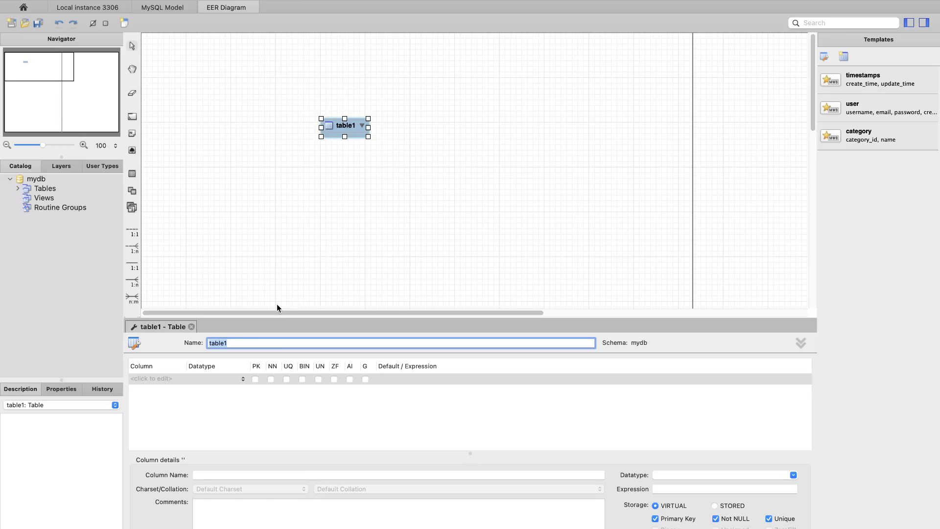
# - Name the new table municipio and add an INT primary key column id_municipio
pyautogui.write('municipio')
pyautogui.press('Return')
pyautogui.doubleClick(152, 381)
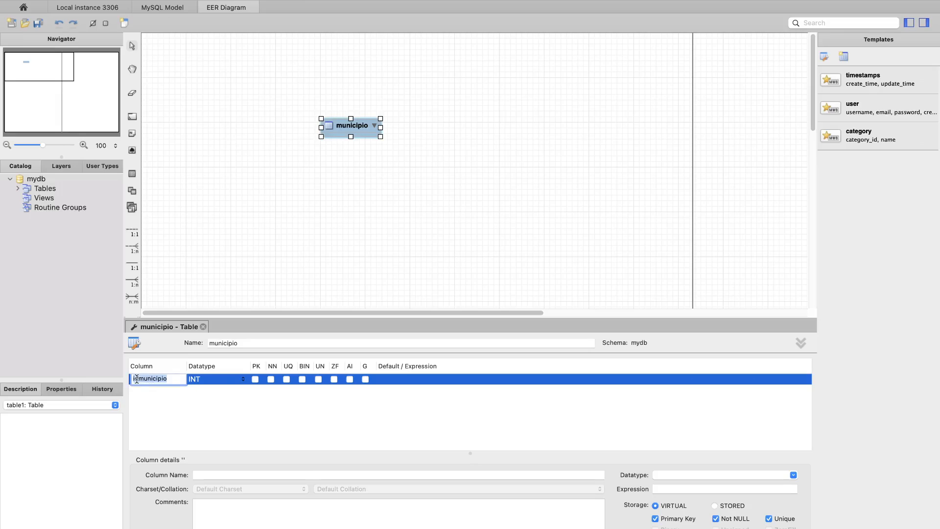
pyautogui.write('_')
pyautogui.press('Return')
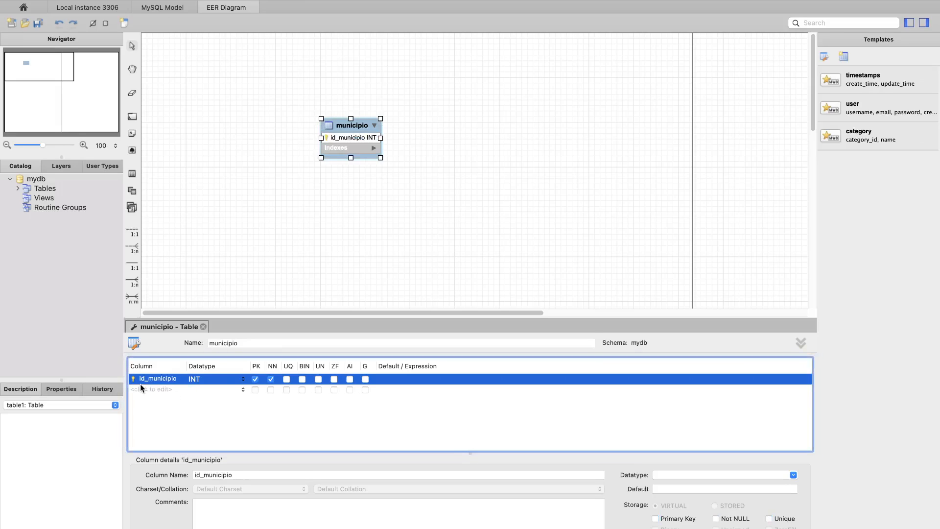
# - Add a VARCHAR(45) column named nome to the municipio table
pyautogui.doubleClick(146, 392)
pyautogui.hotkey('ctrl', 'Left')
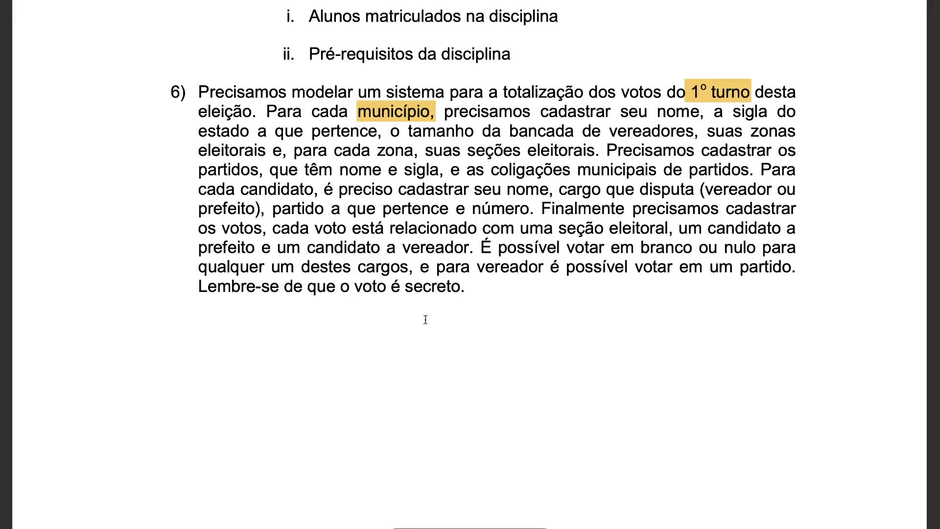
pyautogui.hotkey('ctrl', 'Right')
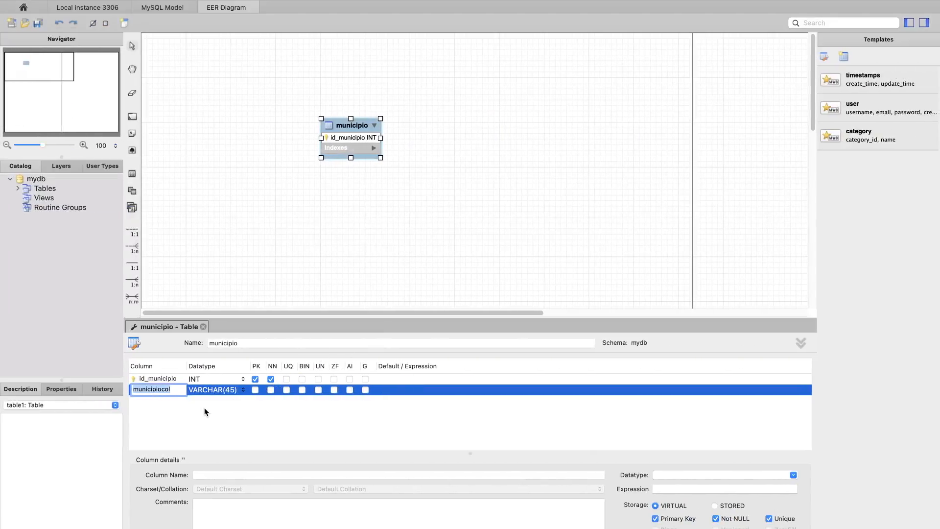
pyautogui.write('nome')
pyautogui.press('Return')
pyautogui.click(280, 237)
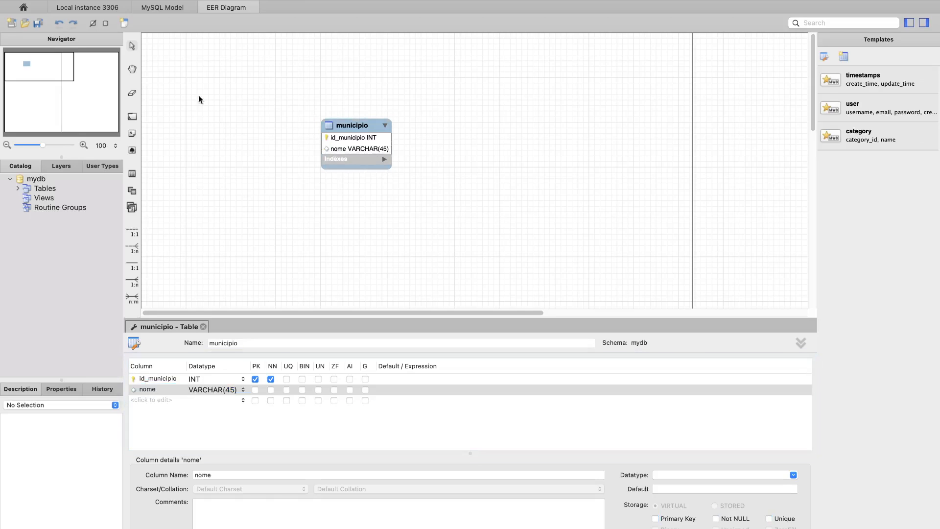
# - Place a new table named estado beside municipio, with an INT primary key column id_estado
pyautogui.click(133, 174)
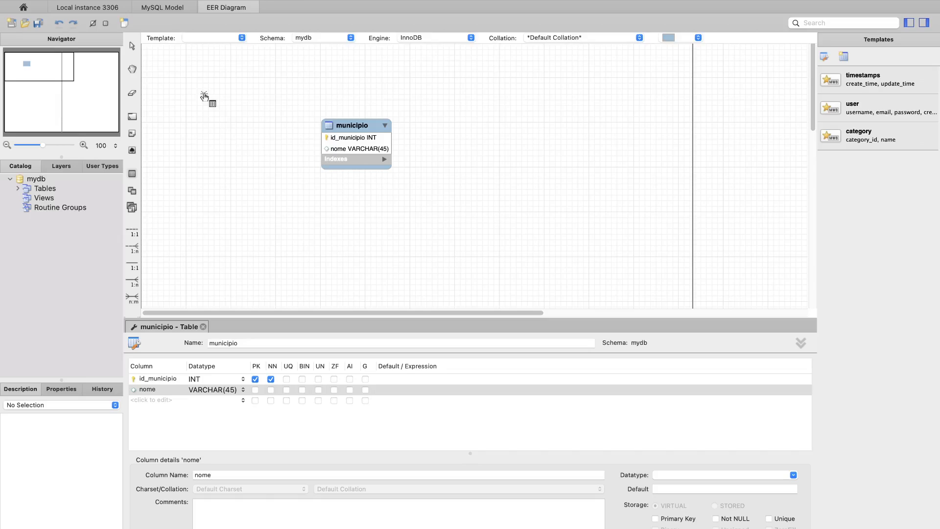
pyautogui.click(204, 96)
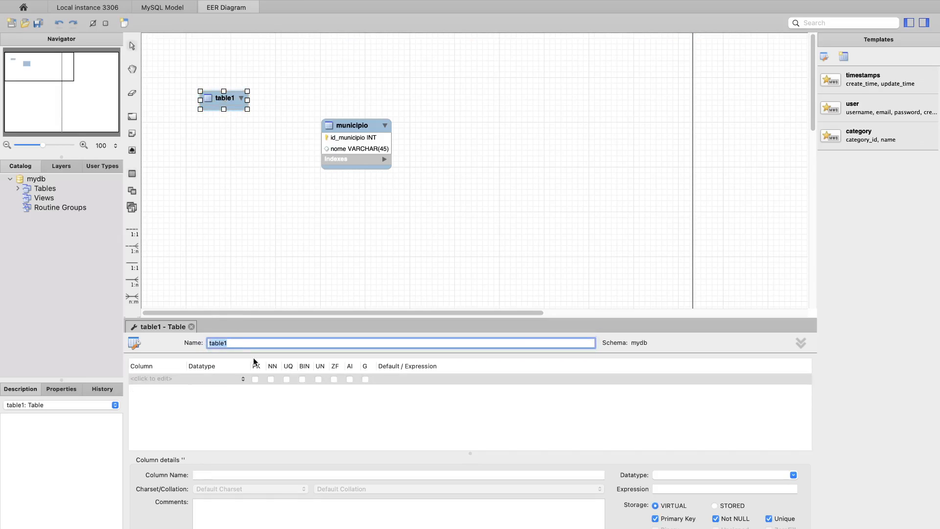
pyautogui.write('estado')
pyautogui.press('Return')
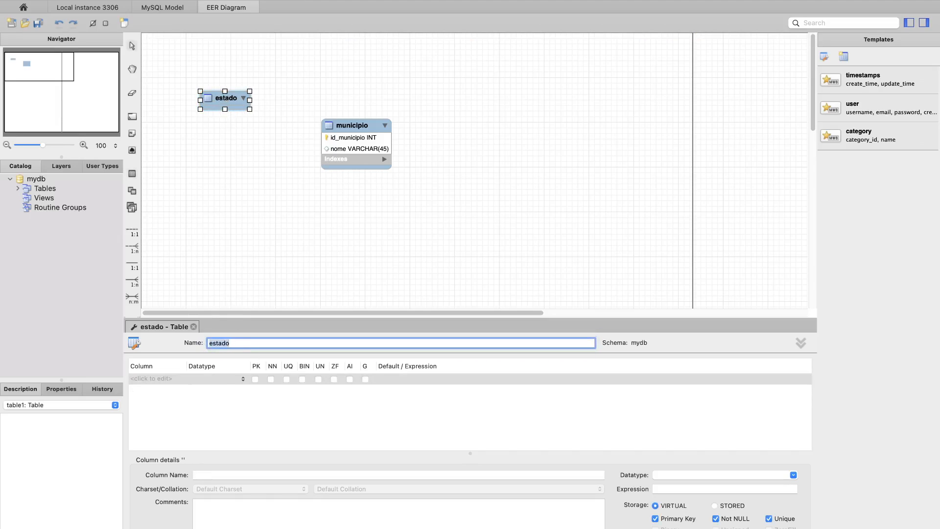
pyautogui.doubleClick(140, 379)
pyautogui.click(139, 378)
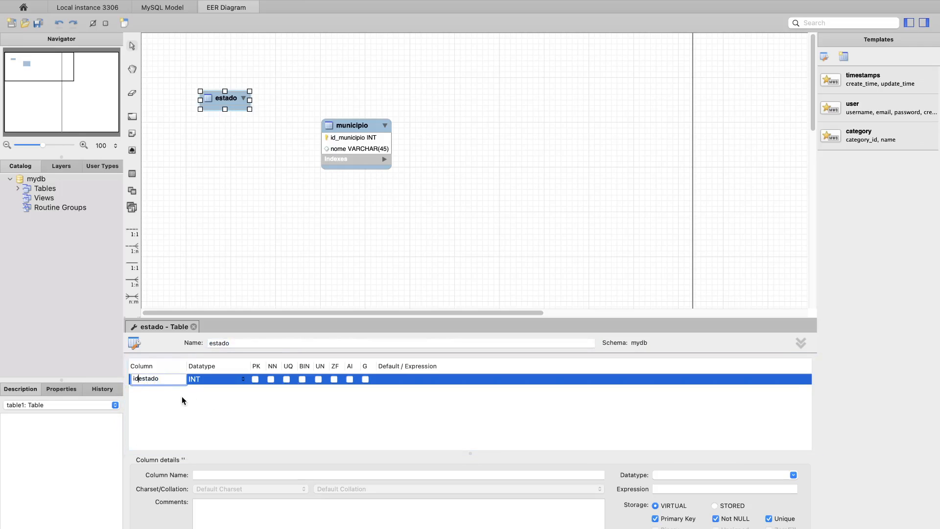
pyautogui.write('_')
pyautogui.press('Return')
# - Add the VARCHAR(45) columns nome and sigla to the estado table
pyautogui.doubleClick(149, 390)
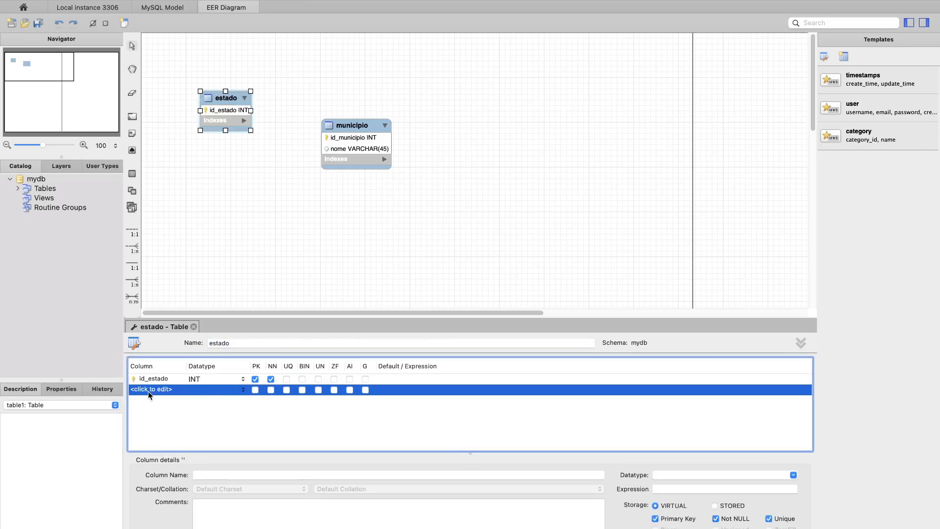
pyautogui.write('nome')
pyautogui.press('Return')
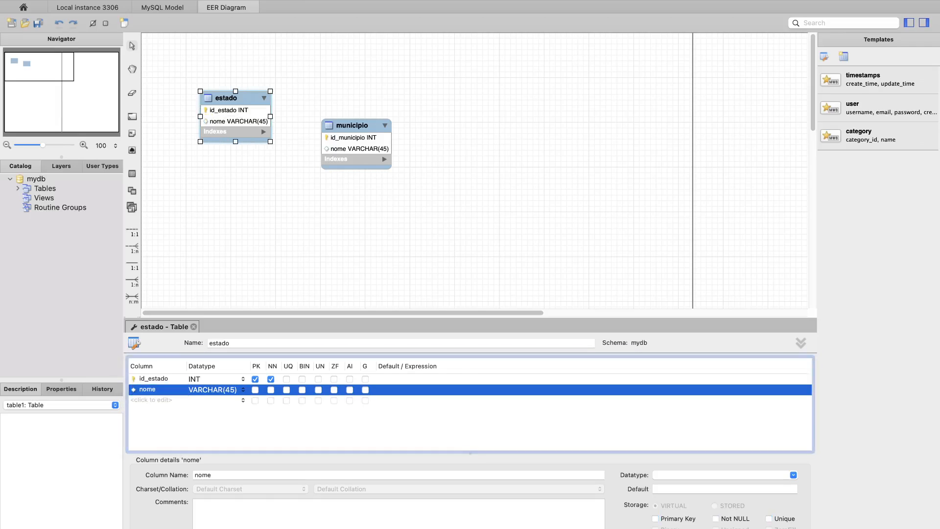
pyautogui.doubleClick(140, 400)
pyautogui.write('s')
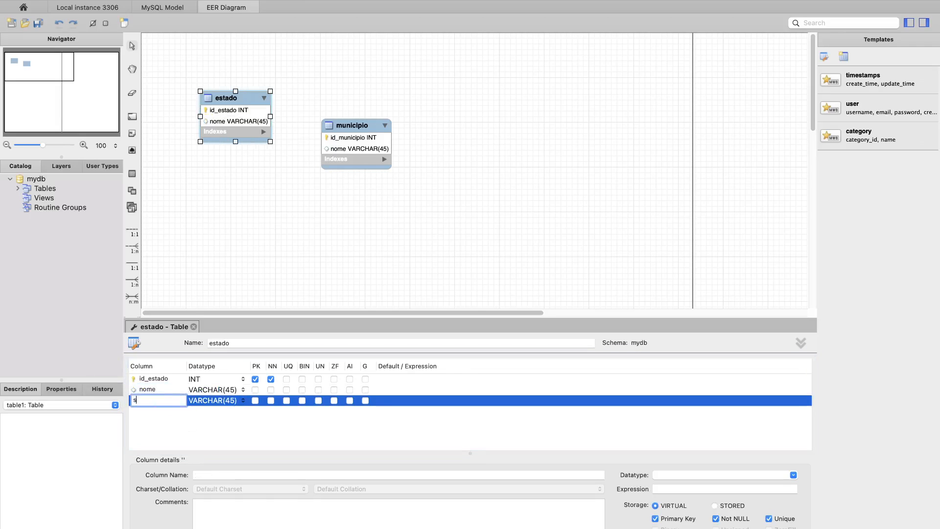
pyautogui.write('igla')
pyautogui.press('Return')
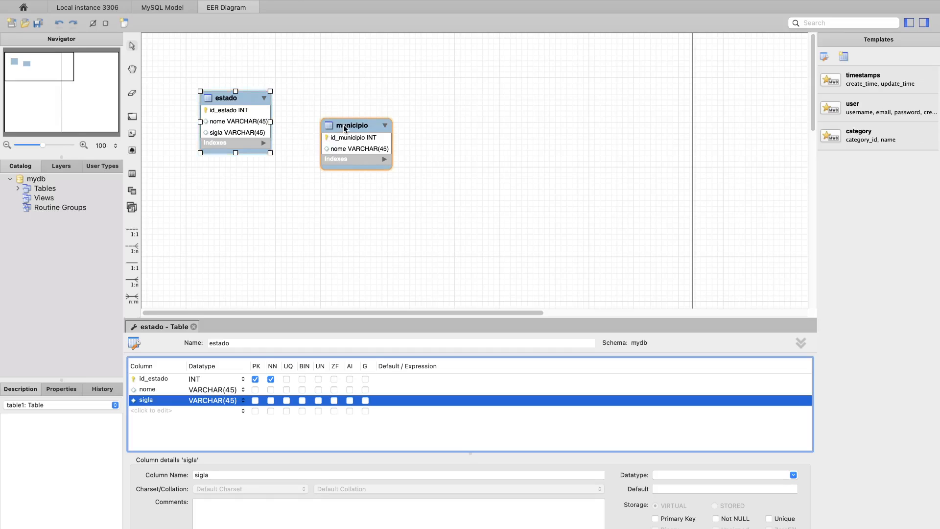
pyautogui.click(241, 233)
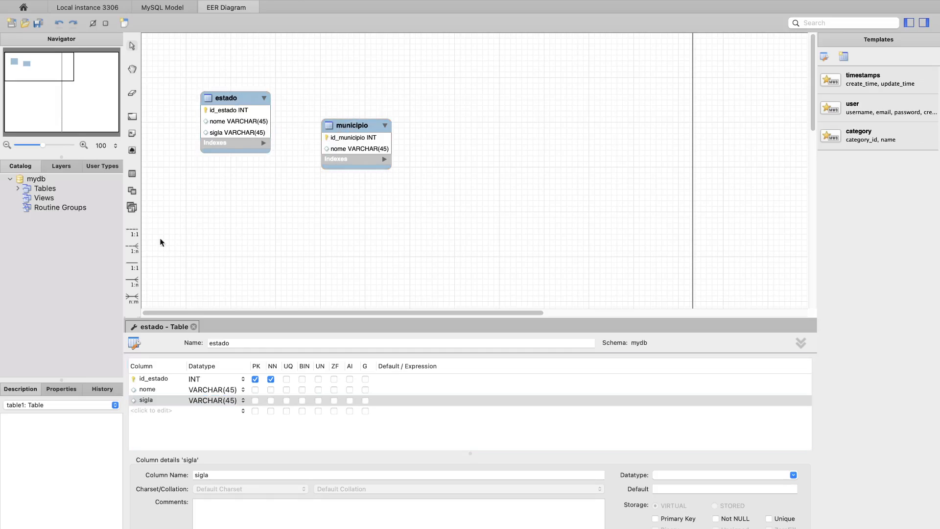
# - Create an identifying one-to-many relationship from estado to municipio, with municipio on the many side
pyautogui.click(132, 283)
pyautogui.click(324, 164)
pyautogui.click(234, 98)
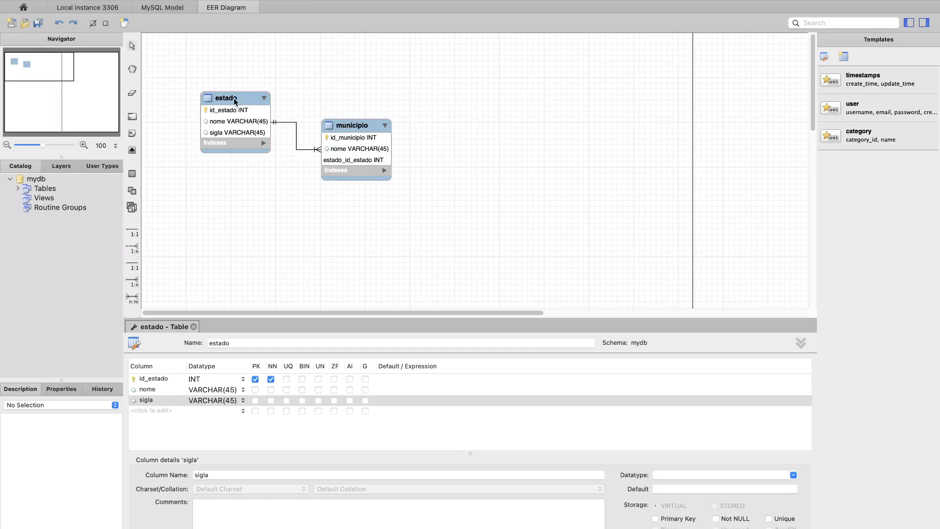
# - Move the estado and municipio tables higher in the diagram, keeping estado slightly above municipio
pyautogui.moveTo(348, 128); pyautogui.dragTo(345, 102)
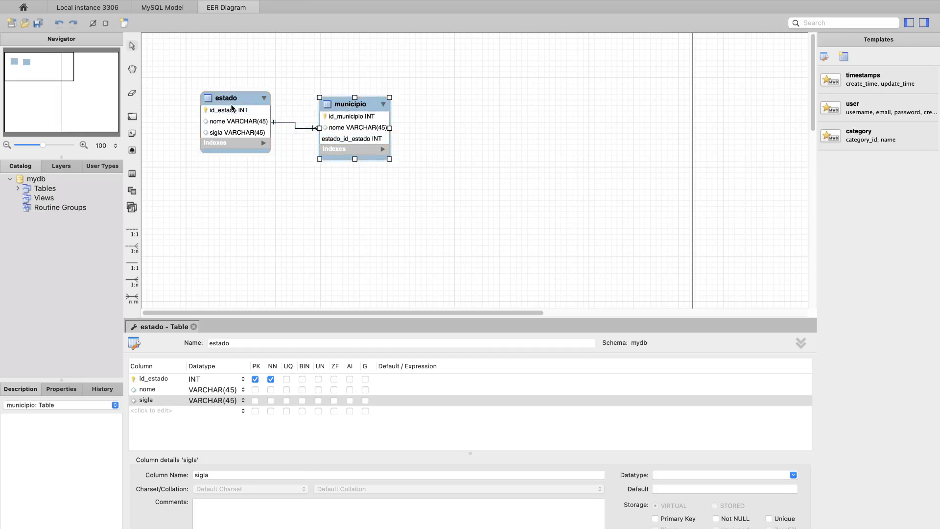
pyautogui.moveTo(232, 107); pyautogui.dragTo(231, 80)
pyautogui.moveTo(340, 106); pyautogui.dragTo(348, 96)
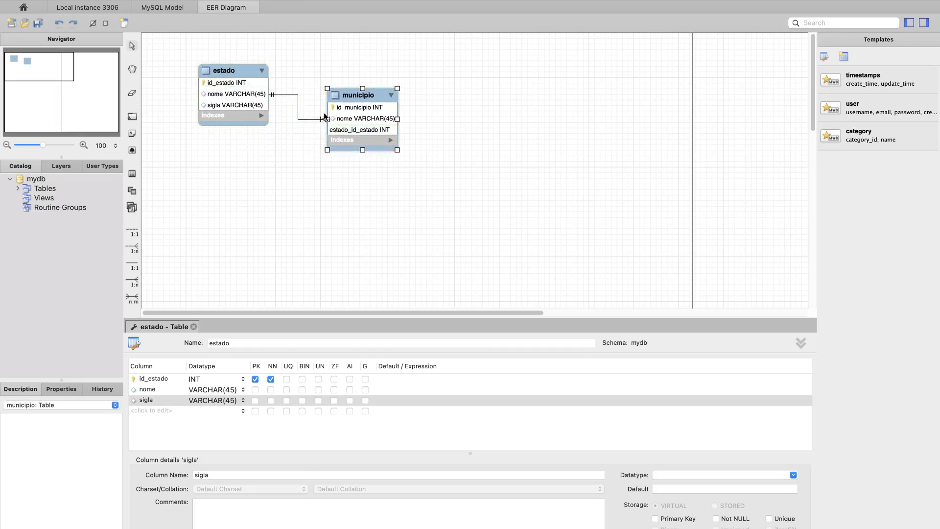
# - Consult the exercise statement's municipality requirements and add a VARCHAR(45) column named qtd_vereadores to the municipio table
pyautogui.hotkey('ctrl', 'Left')
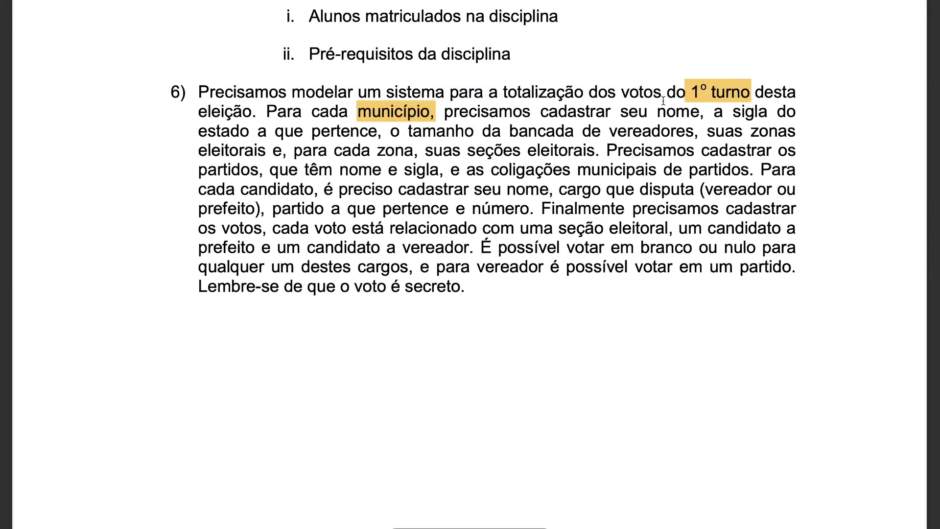
pyautogui.hotkey('ctrl', 'Right')
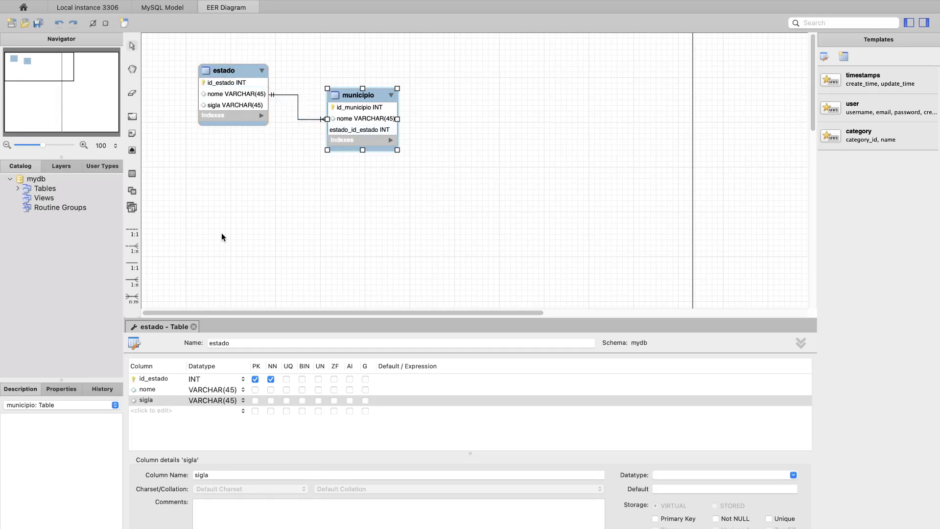
pyautogui.hotkey('ctrl', 'Left')
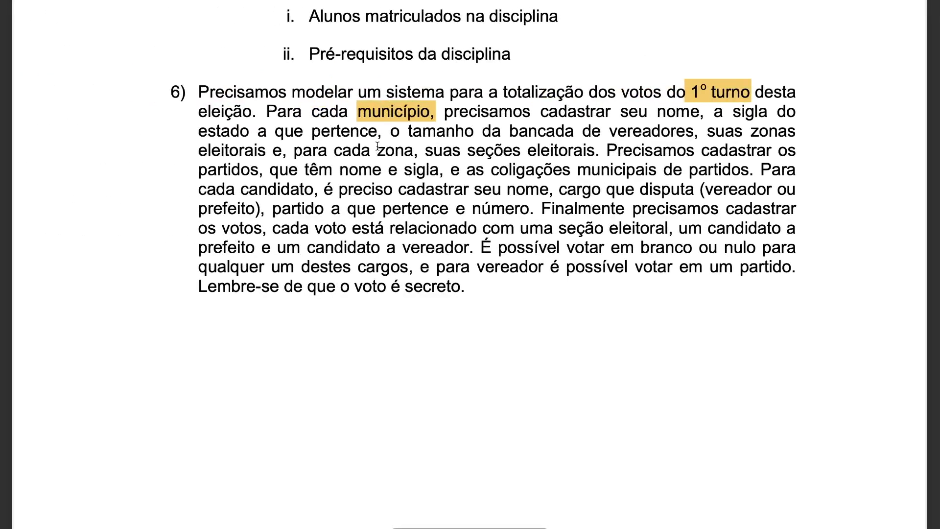
pyautogui.hotkey('ctrl', 'Right')
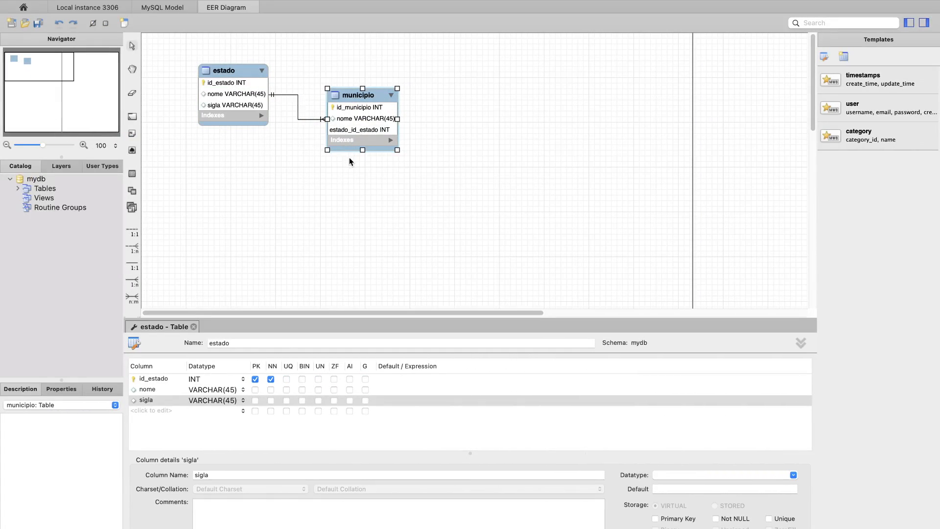
pyautogui.hotkey('ctrl', 'Left')
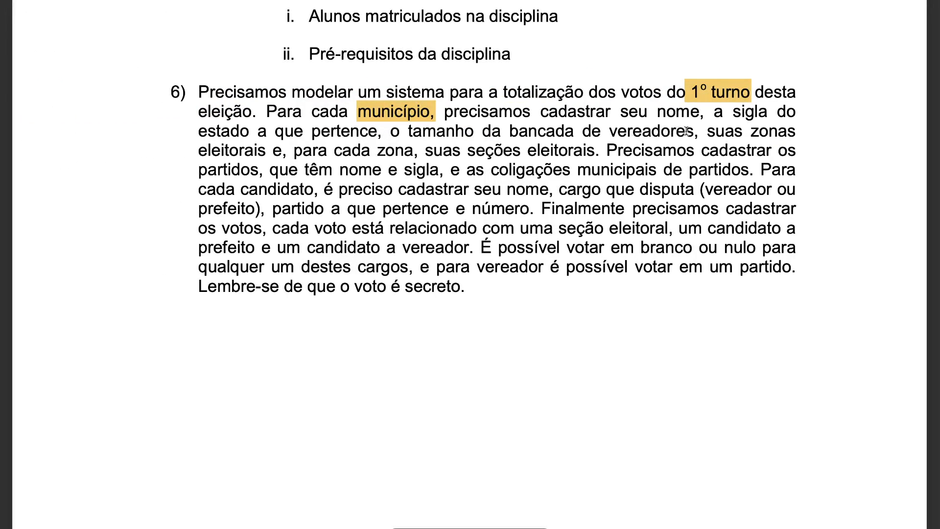
pyautogui.hotkey('ctrl', 'Right')
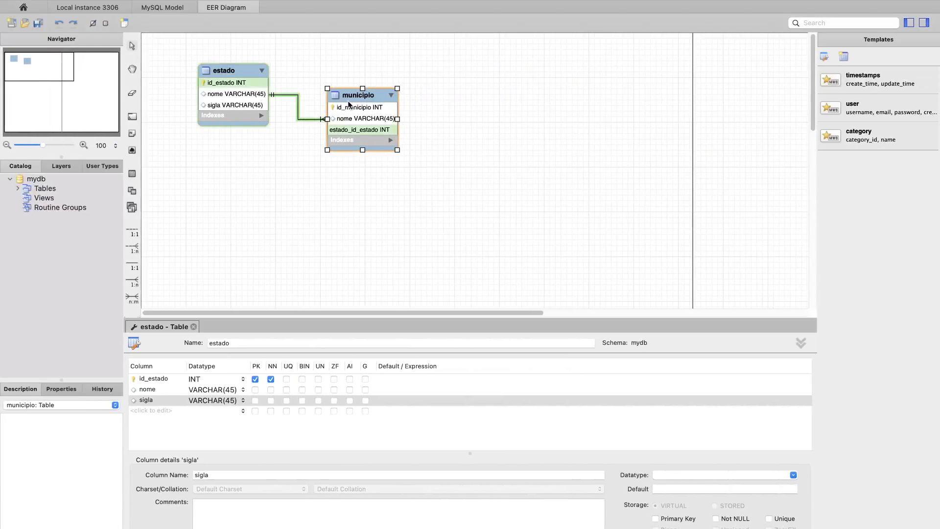
pyautogui.doubleClick(369, 97)
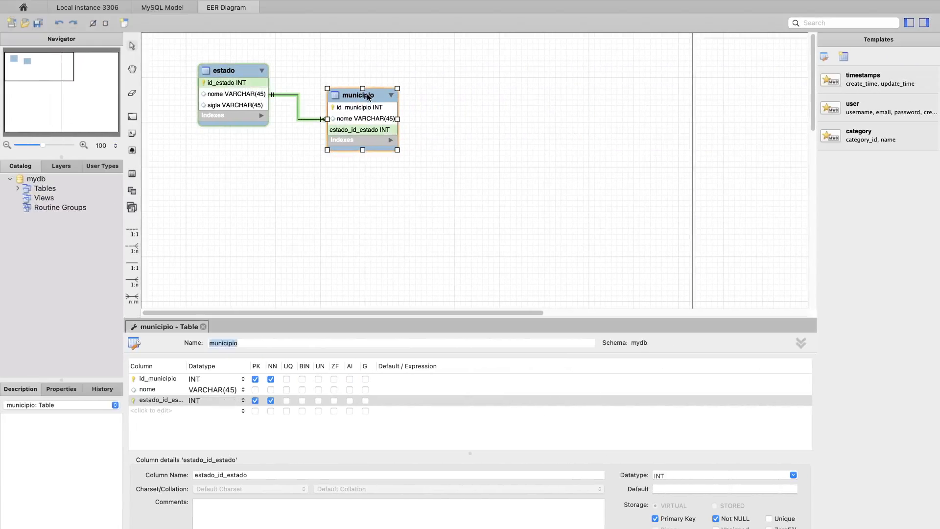
pyautogui.doubleClick(158, 410)
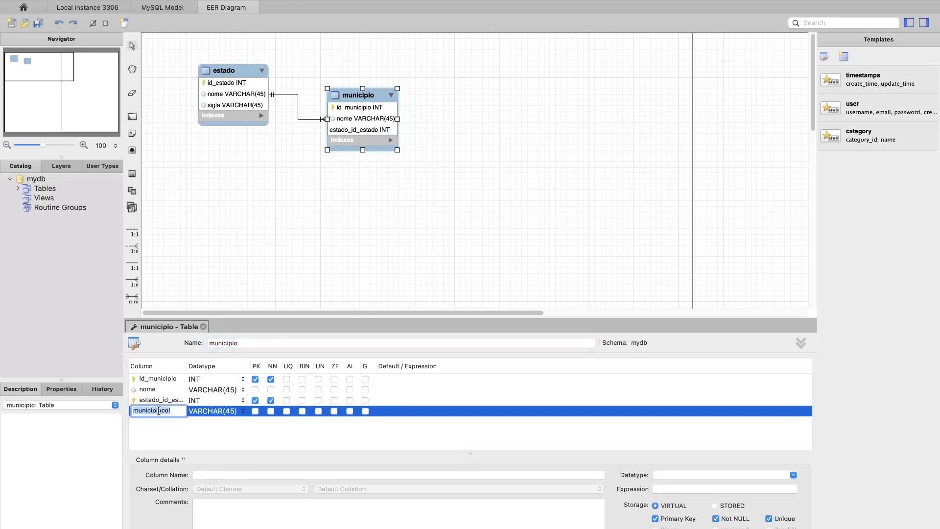
pyautogui.write('qtd_vereadores')
pyautogui.press('Return')
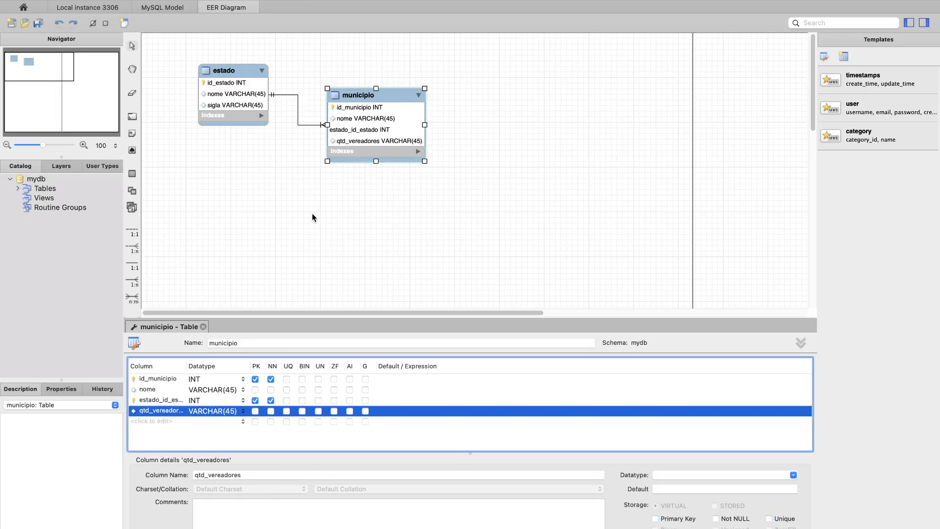
# - Move the estado_id_estado column below qtd_vereadores in the municipio table
pyautogui.click(160, 400)
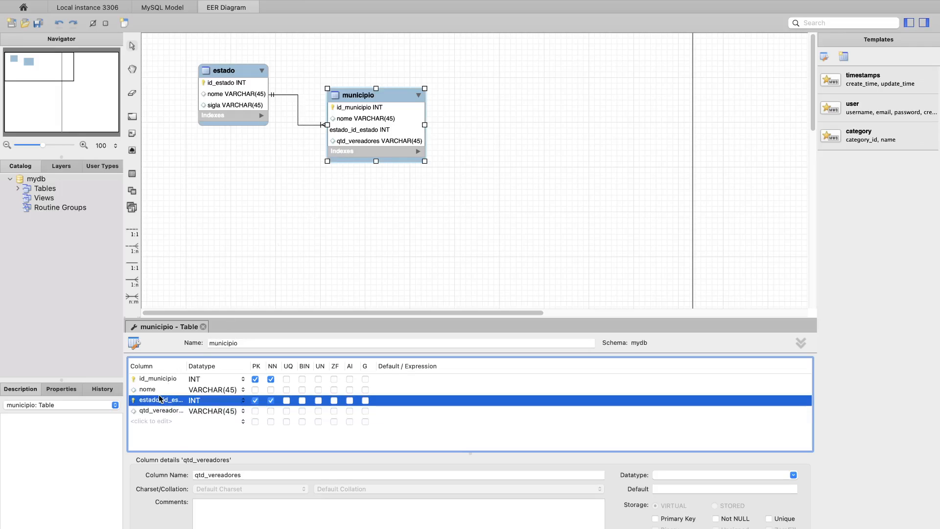
pyautogui.rightClick(160, 401)
pyautogui.click(167, 419)
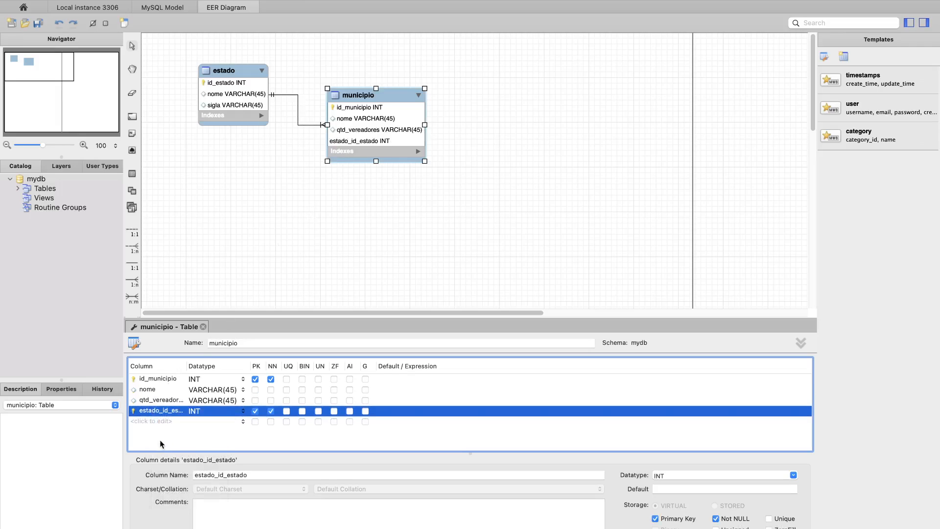
pyautogui.click(277, 249)
pyautogui.click(359, 139)
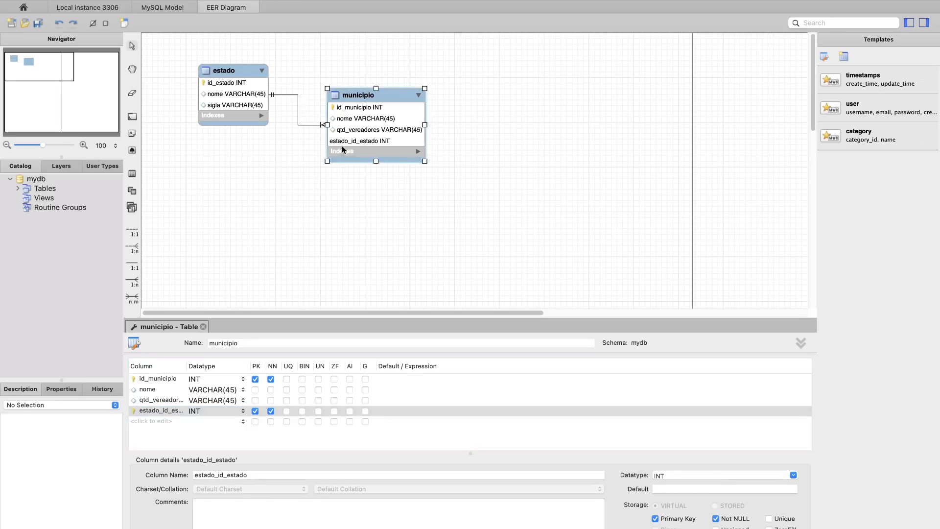
# - Switch to the exercise document and highlight "para cada zona", "suas zonas eleitorais" and "seções eleitorais" in exercise 6
pyautogui.hotkey('ctrl', 'Left')
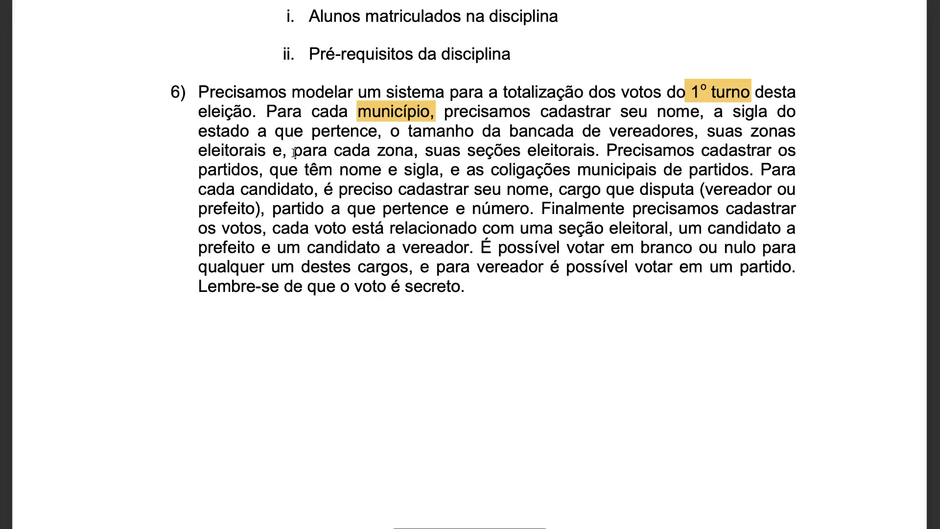
pyautogui.moveTo(294, 152); pyautogui.dragTo(415, 152)
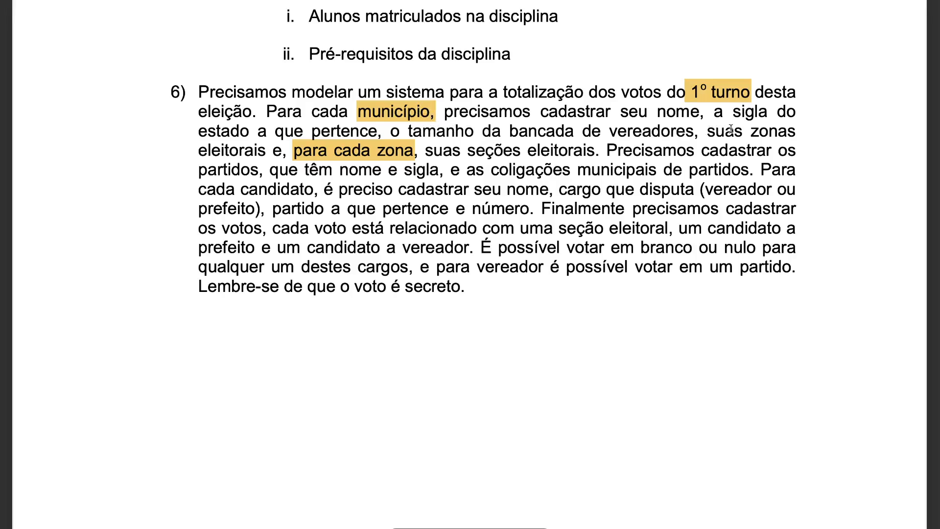
pyautogui.moveTo(708, 133); pyautogui.dragTo(267, 153)
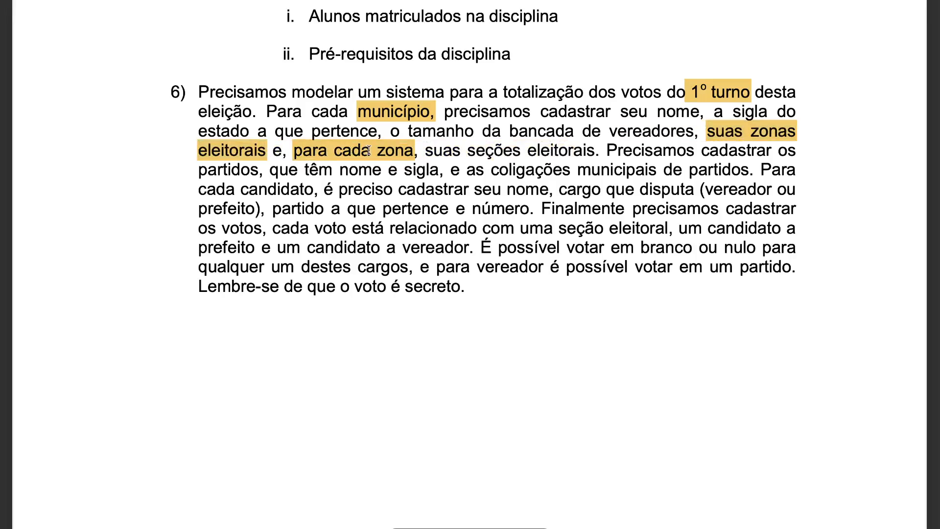
pyautogui.moveTo(468, 152); pyautogui.dragTo(595, 152)
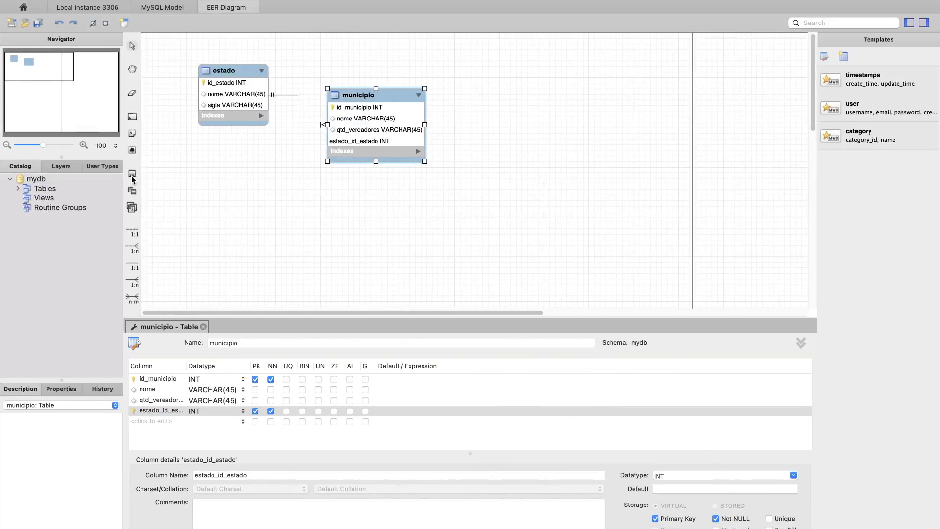
# - Add a new table named zona_eleitoral beside the municipio table in the diagram
pyautogui.click(132, 175)
pyautogui.click(483, 104)
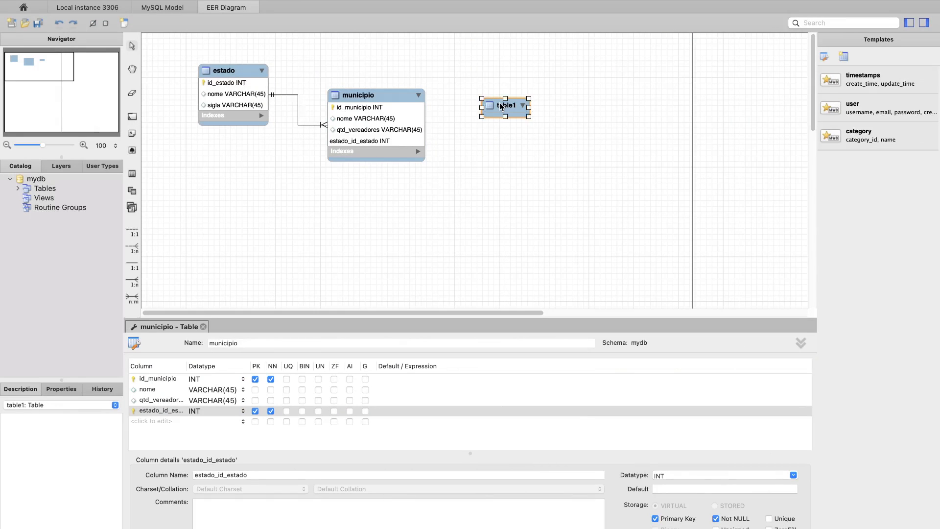
pyautogui.write('zona_eleitoral')
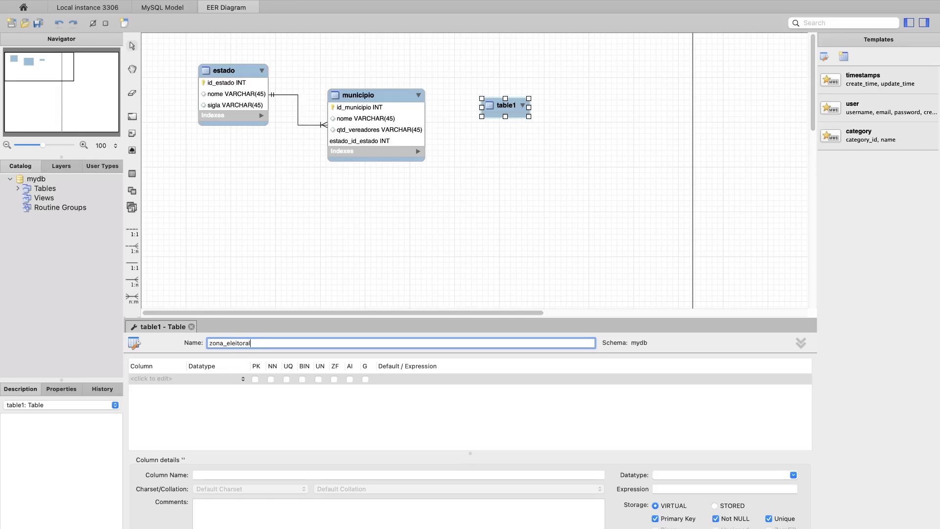
pyautogui.press('Return')
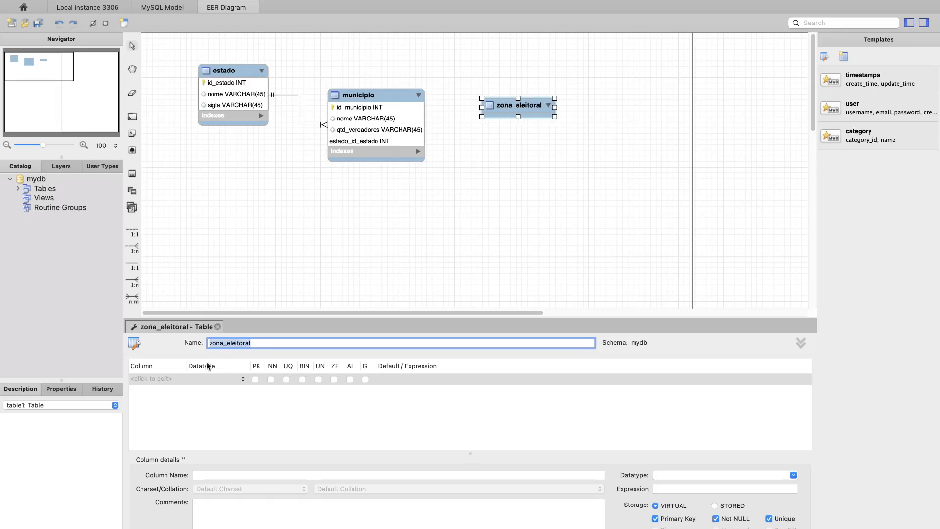
# - Add an INT primary key column id_zona_eleitoral and a VARCHAR(45) column nr_zona to the zona_eleitoral table
pyautogui.click(144, 382)
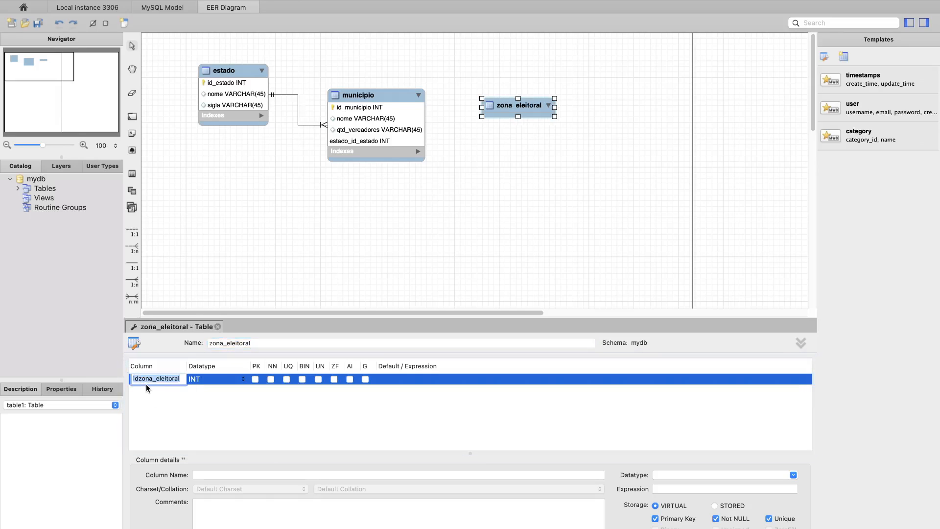
pyautogui.click(139, 378)
pyautogui.write('_')
pyautogui.press('Return')
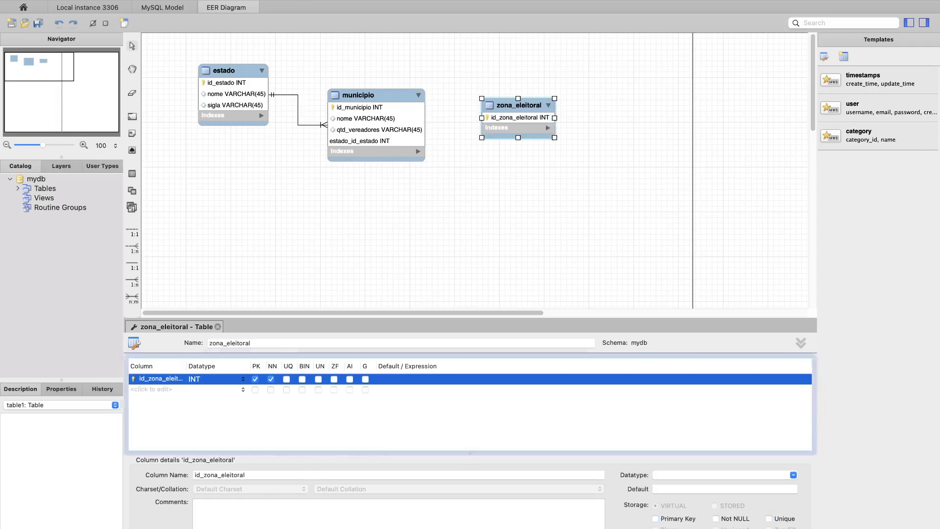
pyautogui.click(140, 389)
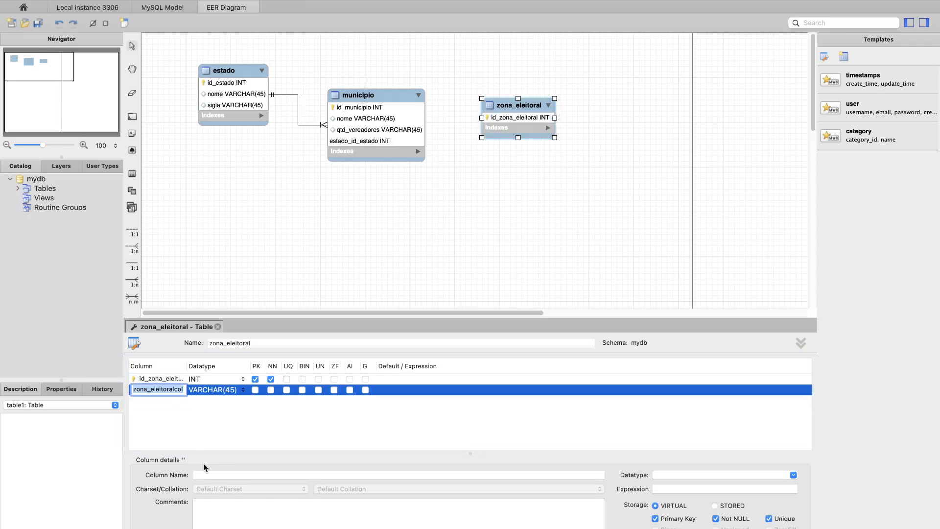
pyautogui.write('nr_zona')
pyautogui.press('Return')
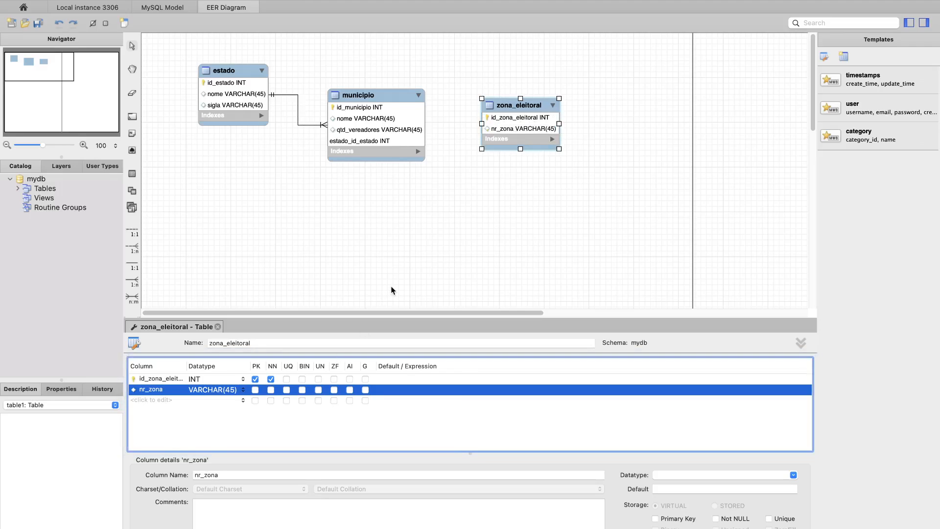
# - Check the zone requirements in exercise 6 and connect zona_eleitoral to municipio with an identifying 1:n relationship
pyautogui.hotkey('ctrl', 'Left')
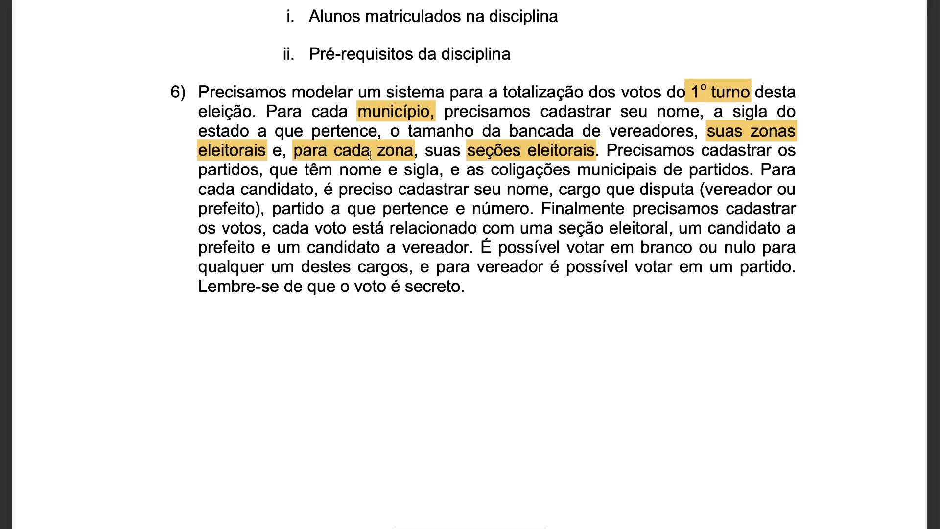
pyautogui.hotkey('ctrl', 'Right')
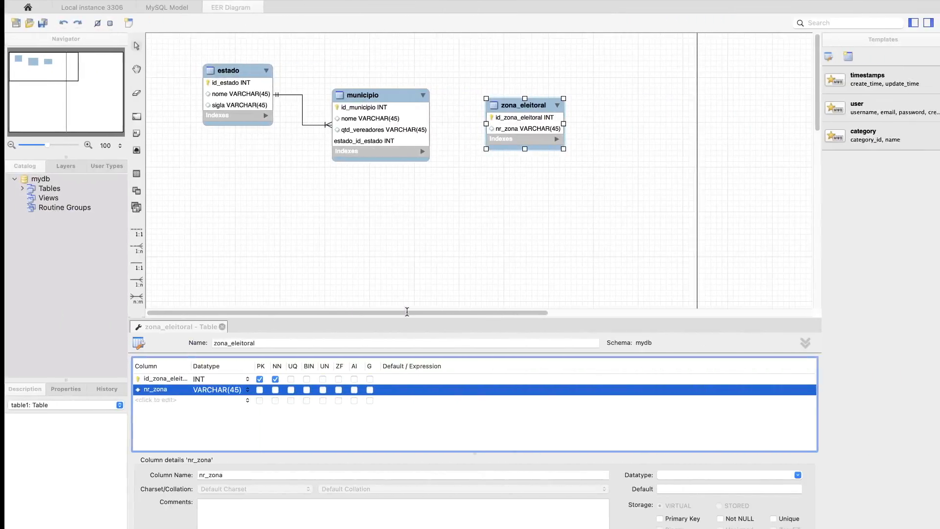
pyautogui.click(447, 198)
pyautogui.click(505, 111)
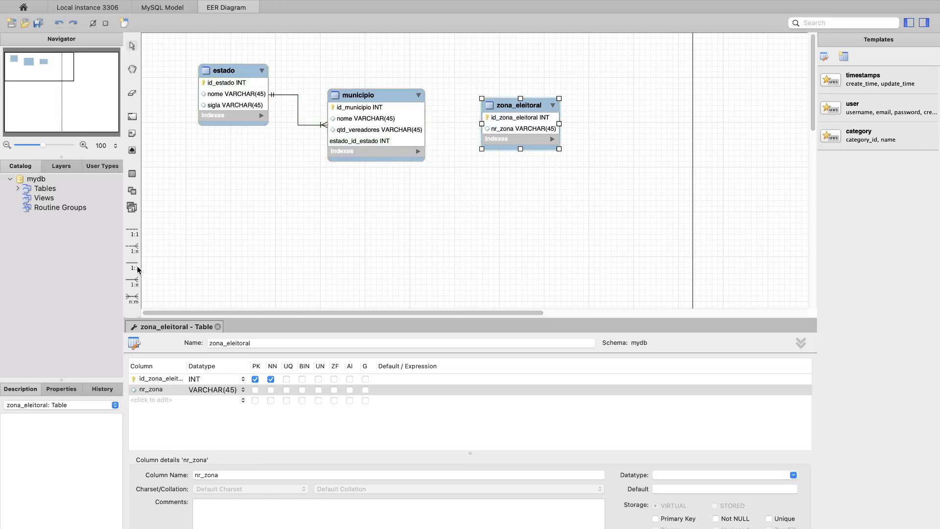
pyautogui.click(134, 284)
pyautogui.click(383, 108)
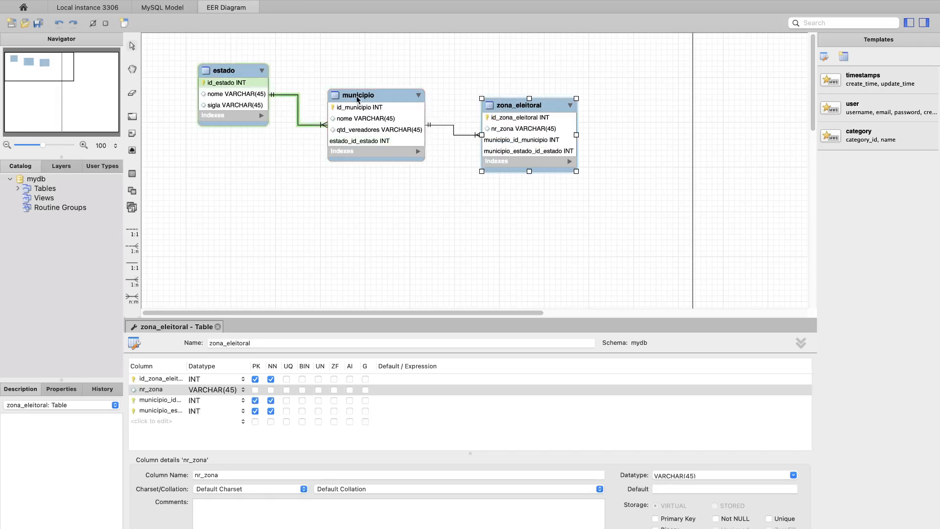
# - Shift the estado, municipio and zona_eleitoral tables up and to the left in the diagram, keeping them in a row
pyautogui.moveTo(384, 100); pyautogui.dragTo(360, 82)
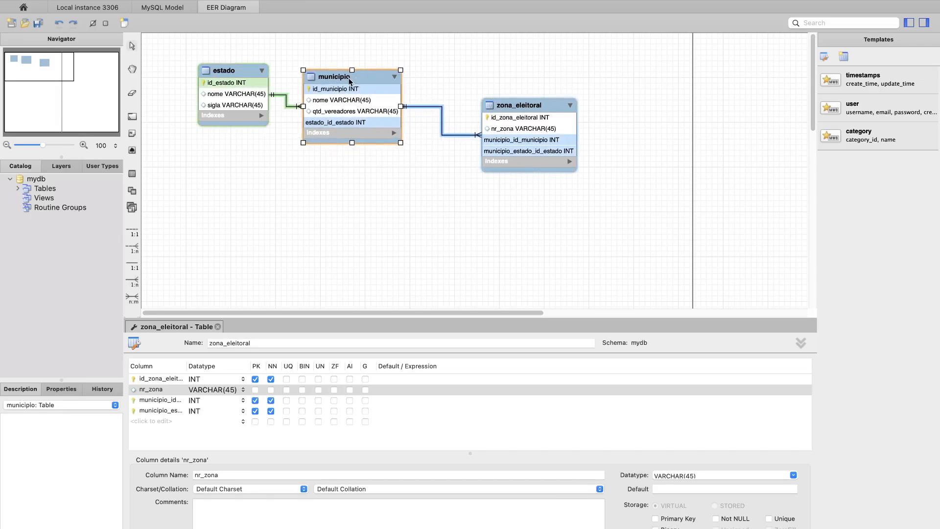
pyautogui.moveTo(250, 75); pyautogui.dragTo(224, 63)
pyautogui.moveTo(336, 82); pyautogui.dragTo(311, 68)
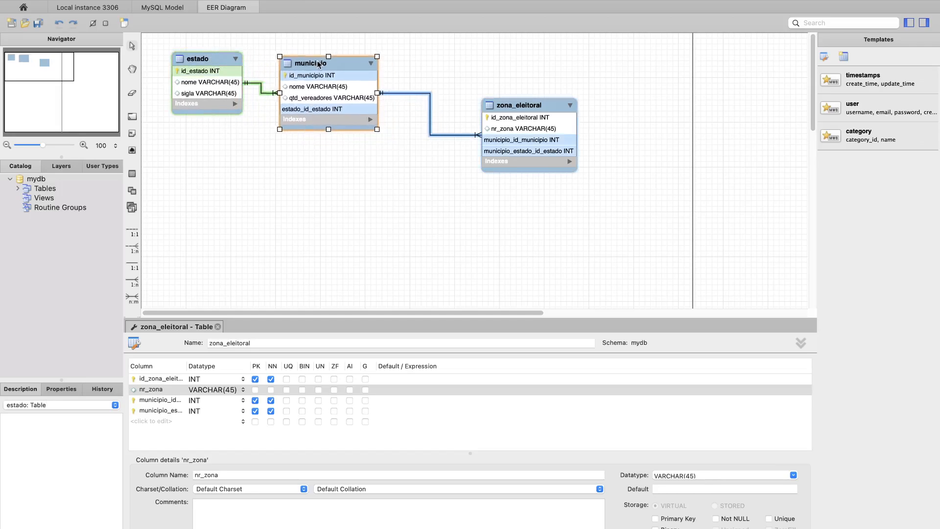
pyautogui.moveTo(513, 108); pyautogui.dragTo(469, 78)
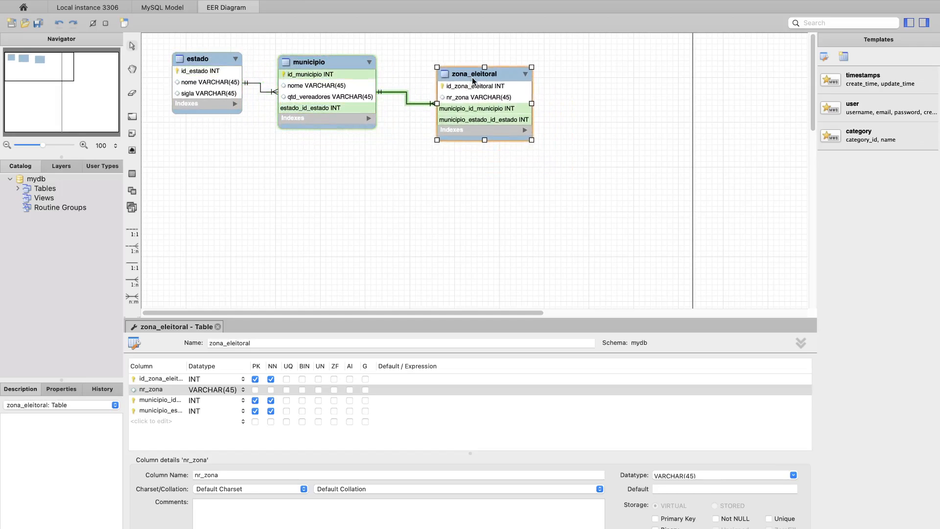
# - Consult the exercise statement and add a new table named secao_eleitoral beside the zona_eleitoral table
pyautogui.hotkey('ctrl', 'Left')
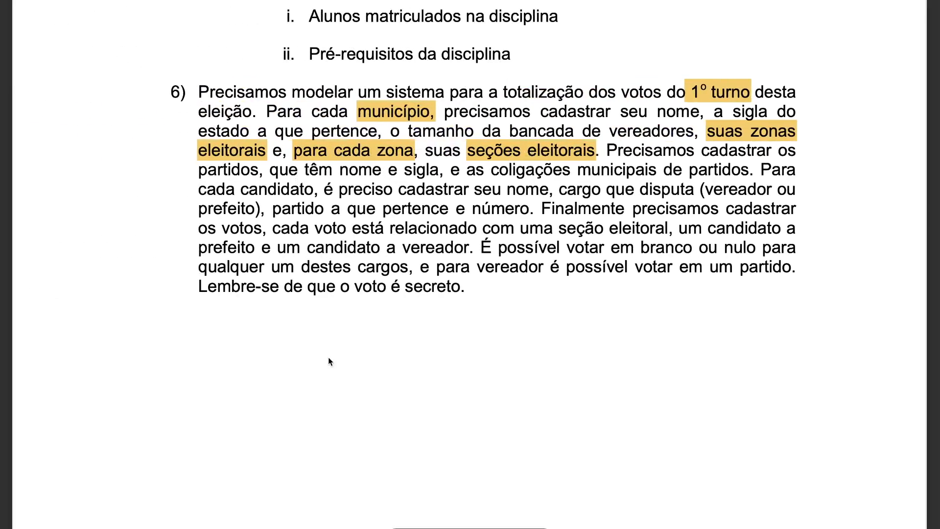
pyautogui.hotkey('ctrl', 'Right')
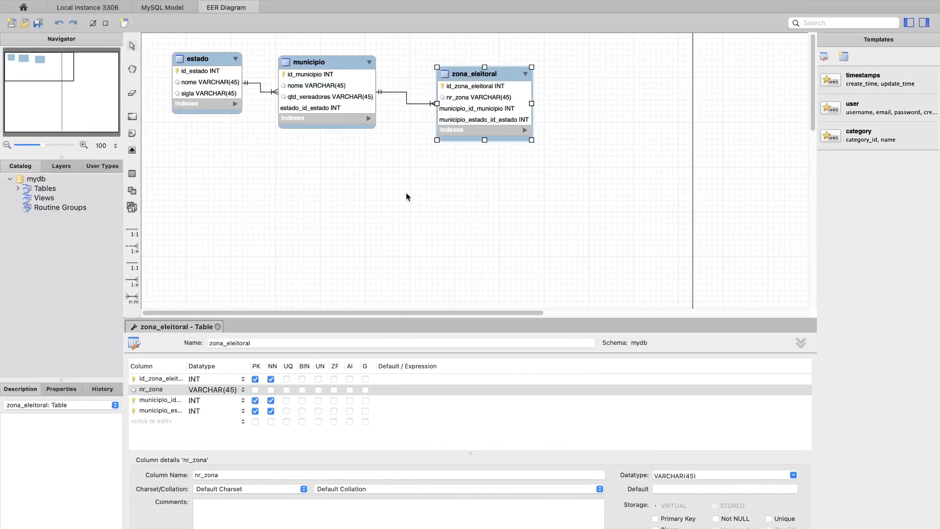
pyautogui.click(131, 175)
pyautogui.click(605, 120)
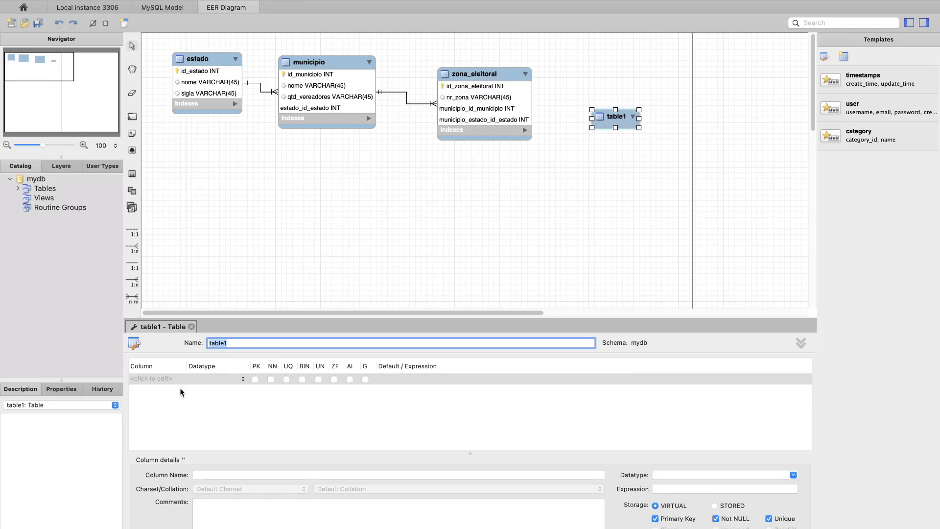
pyautogui.write('se')
pyautogui.write('cao_eleitoral')
pyautogui.press('Return')
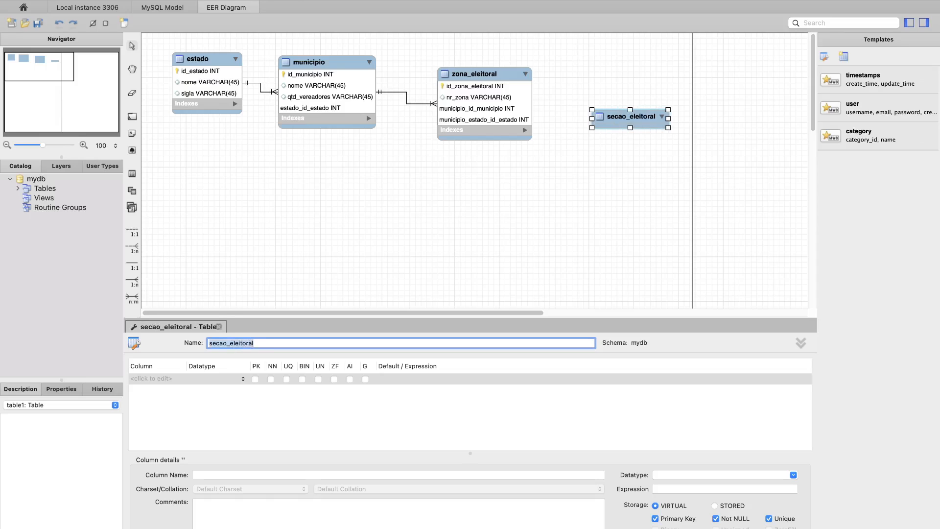
# - Add an INT primary key column id_secao_eleitoral and a VARCHAR(45) column nr_secao to the secao_eleitoral table
pyautogui.click(140, 380)
pyautogui.click(141, 379)
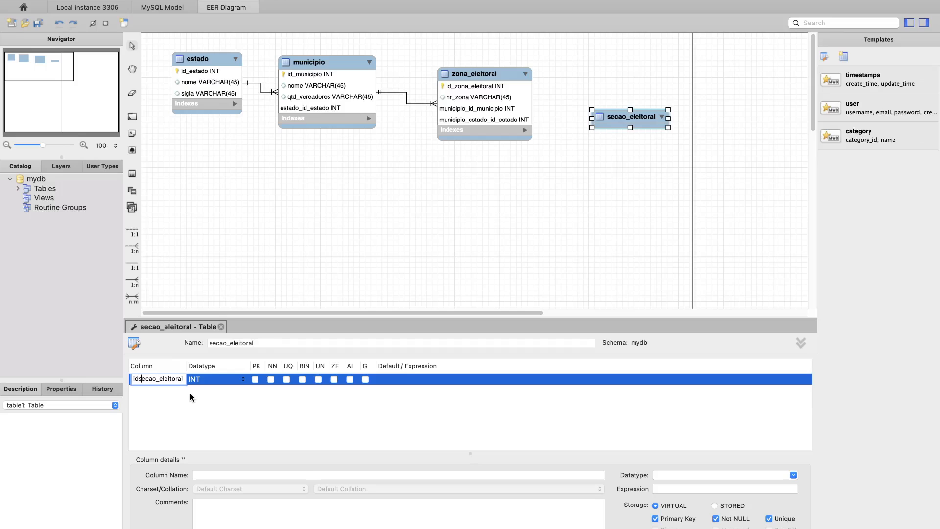
pyautogui.write('_')
pyautogui.press('Return')
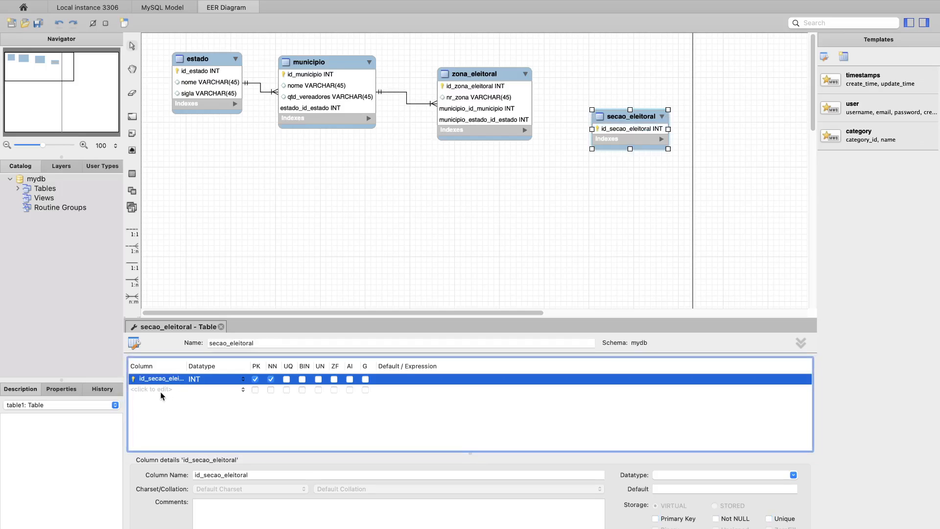
pyautogui.click(158, 389)
pyautogui.write('nr_secao')
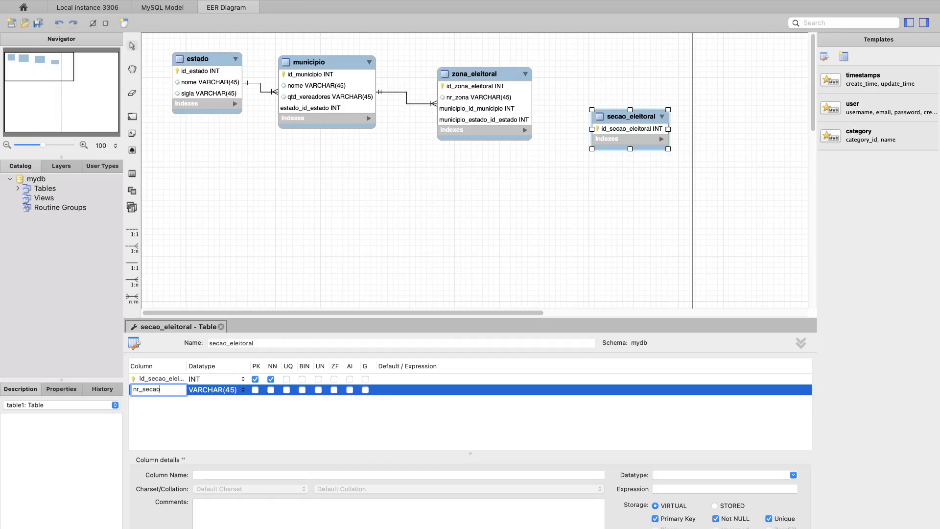
pyautogui.press('Return')
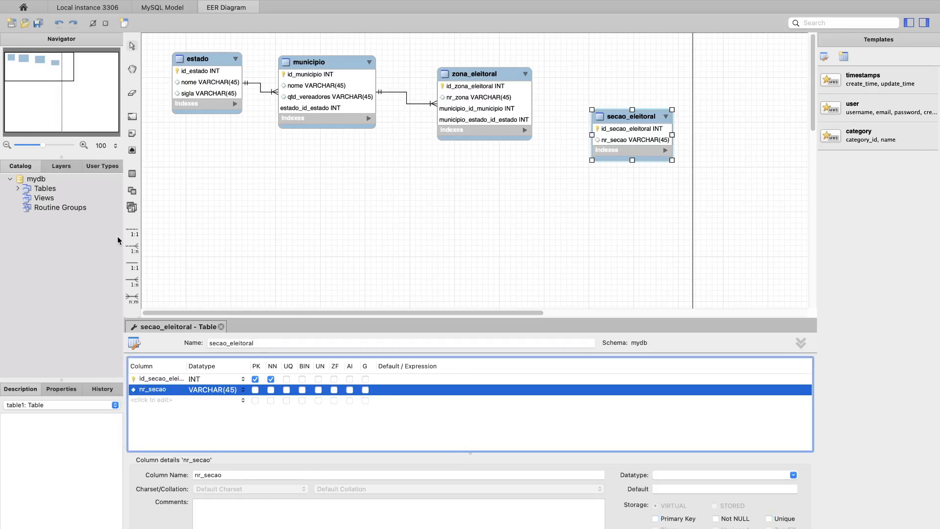
# - Connect secao_eleitoral to zona_eleitoral with an identifying 1:n relationship
pyautogui.click(132, 288)
pyautogui.click(610, 119)
pyautogui.click(487, 83)
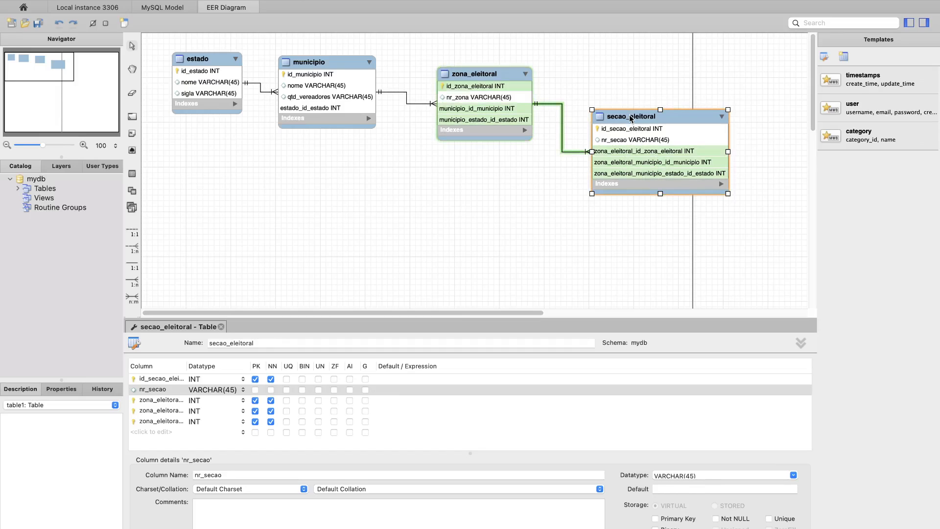
# - Delete the inherited zona_eleitoral_municipio_estado_id_estado and zona_eleitoral_municipio_id_municipio columns from the secao_eleitoral table
pyautogui.click(147, 422)
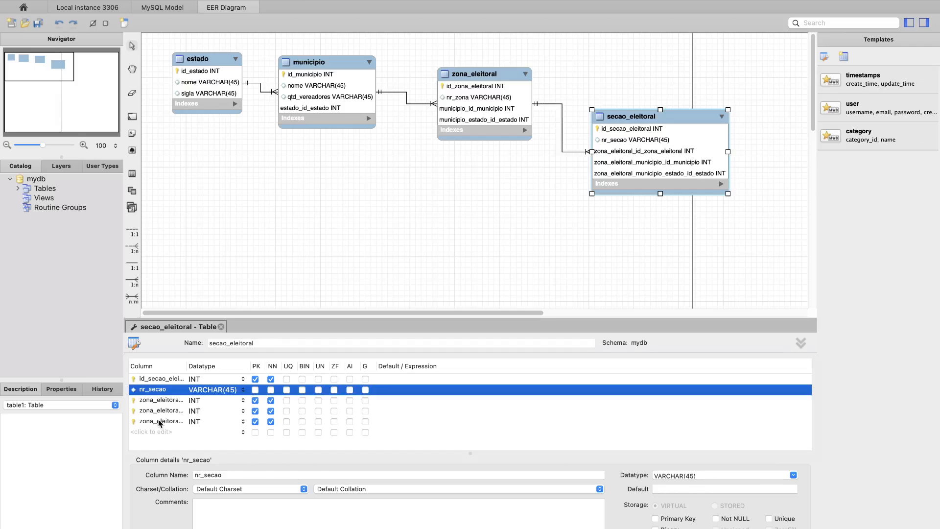
pyautogui.rightClick(147, 424)
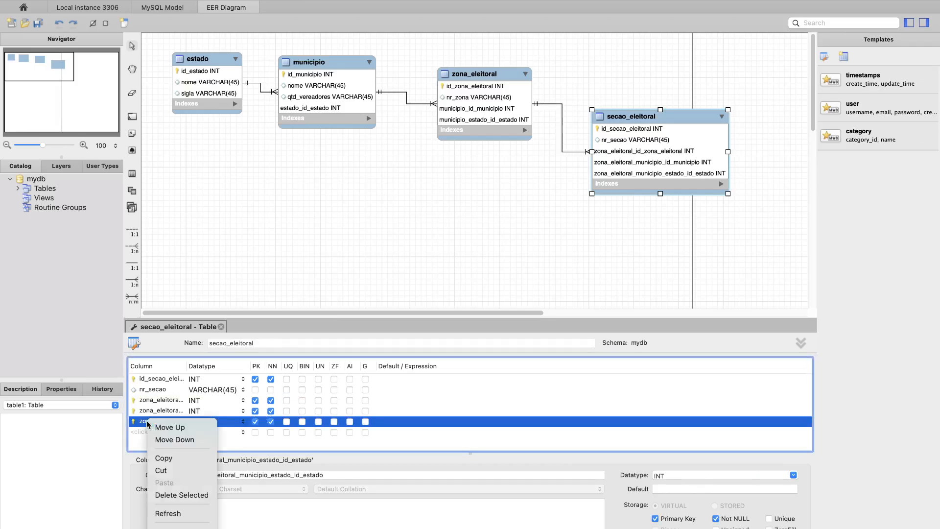
pyautogui.click(167, 495)
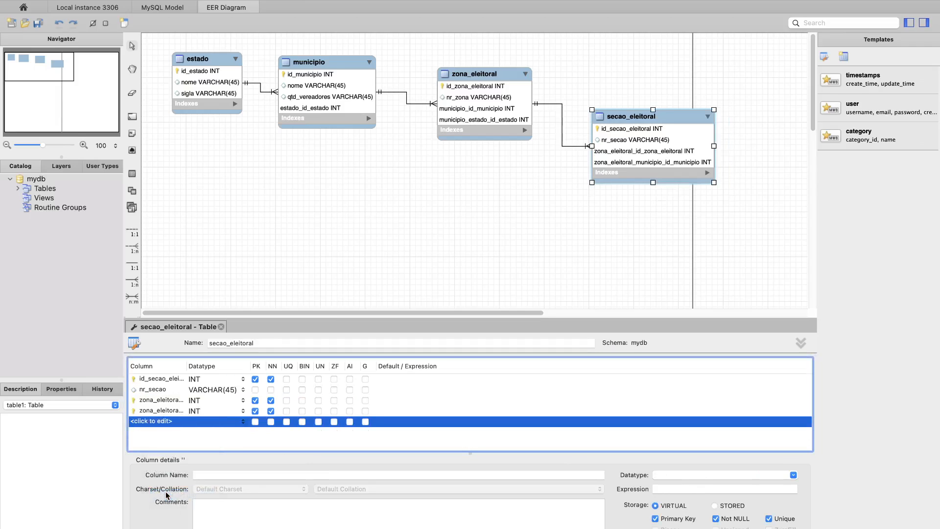
pyautogui.rightClick(164, 413)
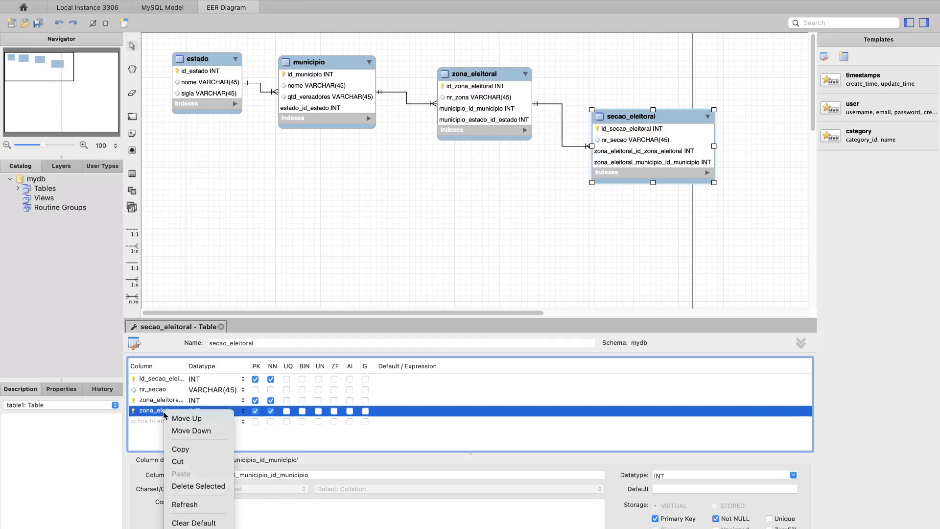
pyautogui.click(186, 487)
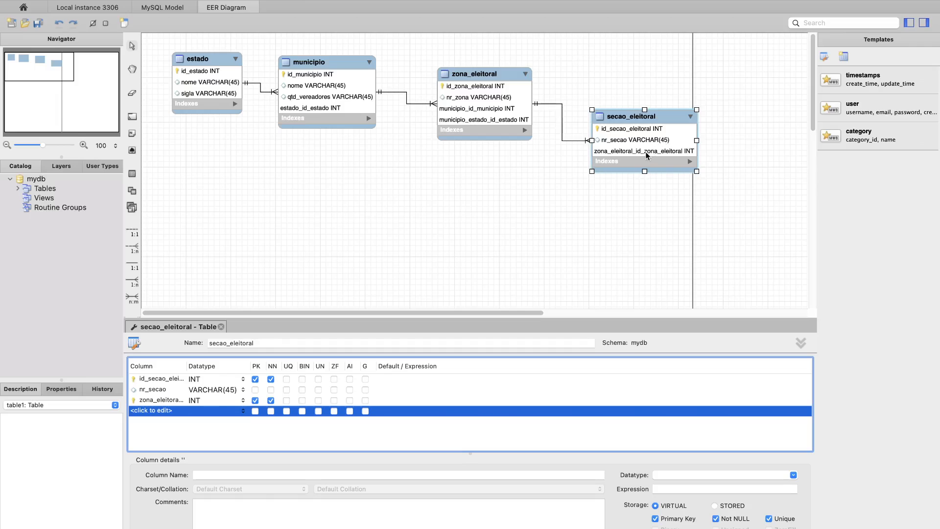
# - Open the zona_eleitoral table for editing and delete its municipio_estado_id_estado column
pyautogui.click(490, 72)
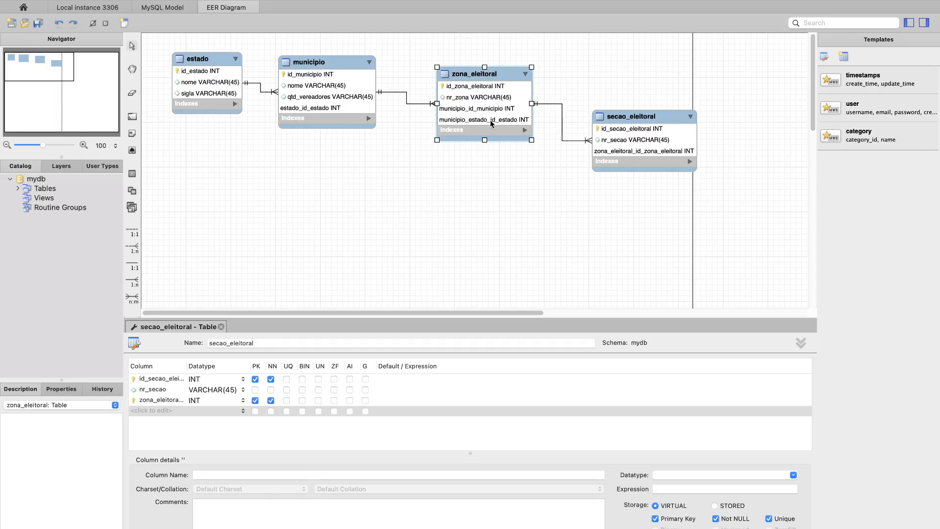
pyautogui.click(472, 76)
pyautogui.doubleClick(471, 73)
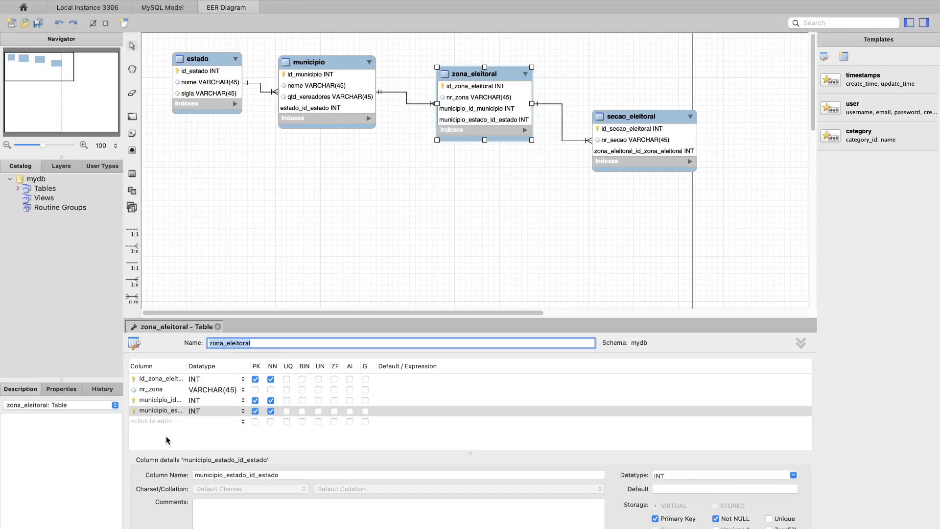
pyautogui.rightClick(157, 412)
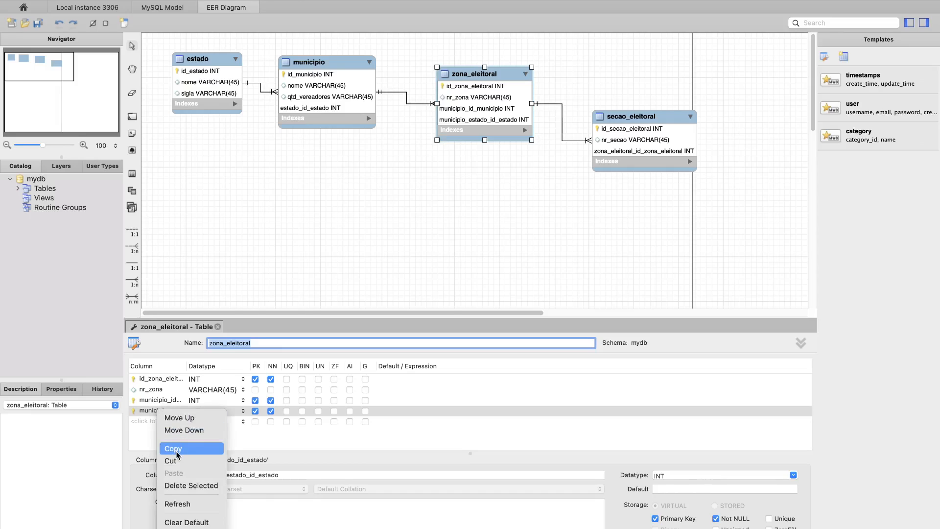
pyautogui.click(180, 485)
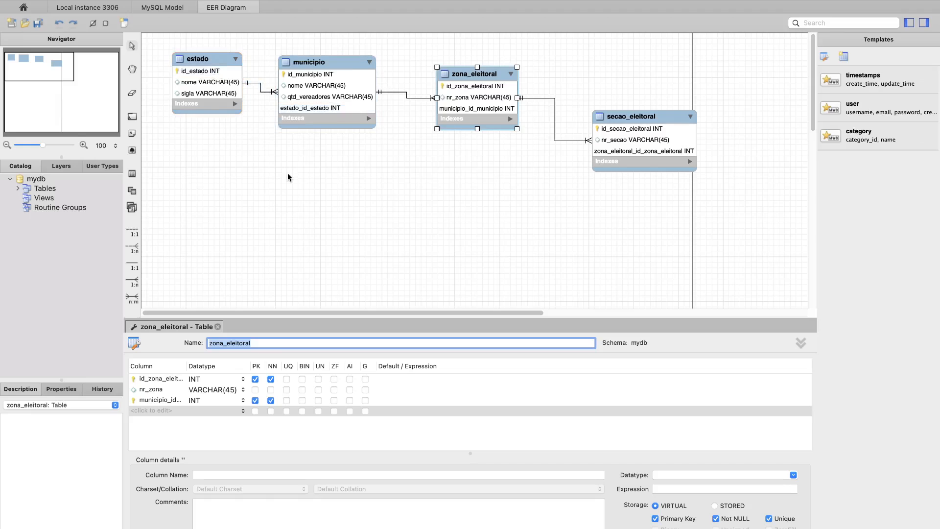
# - Move the zona_eleitoral table closer to municipio and the secao_eleitoral table closer to zona_eleitoral
pyautogui.moveTo(488, 79); pyautogui.dragTo(465, 75)
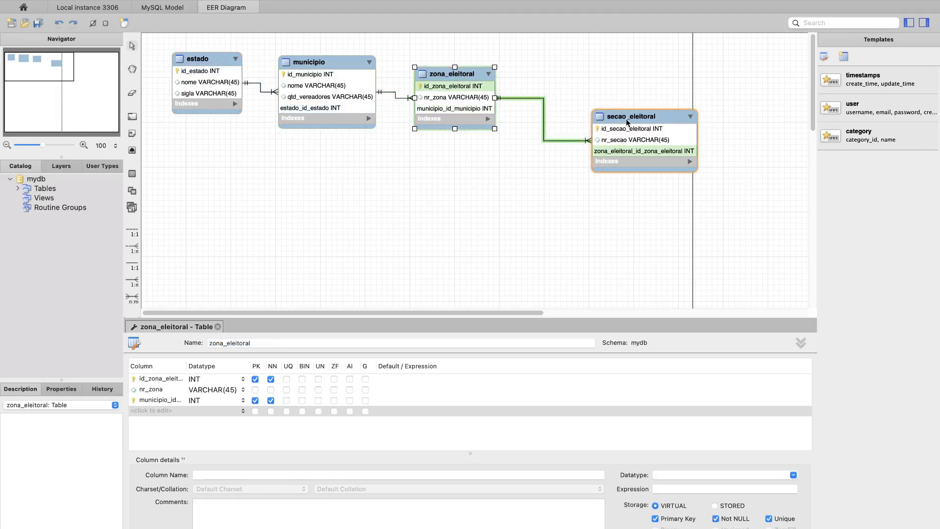
pyautogui.moveTo(626, 119); pyautogui.dragTo(585, 96)
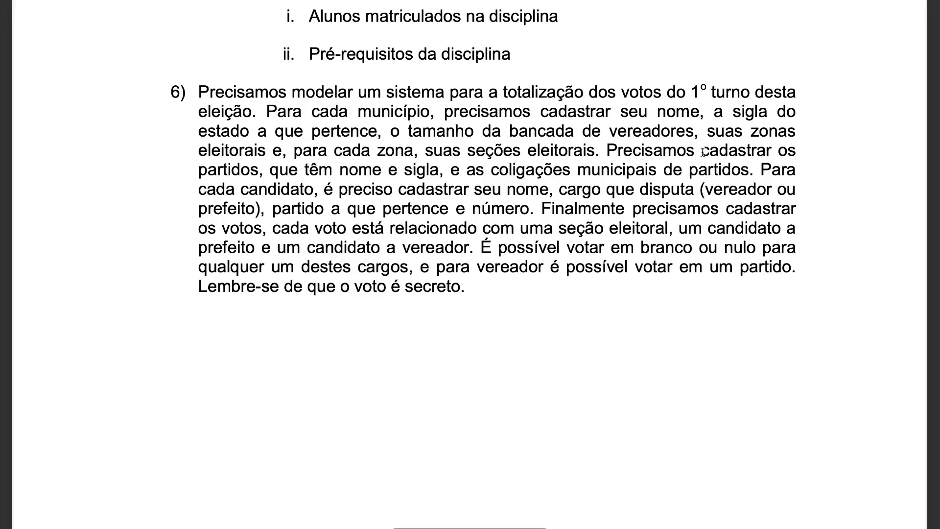
# - Highlight "cadastrar os partidos", "nome e sigla" and "coligações municipais de partidos" in the text of exercise 6
pyautogui.moveTo(704, 152); pyautogui.dragTo(258, 167)
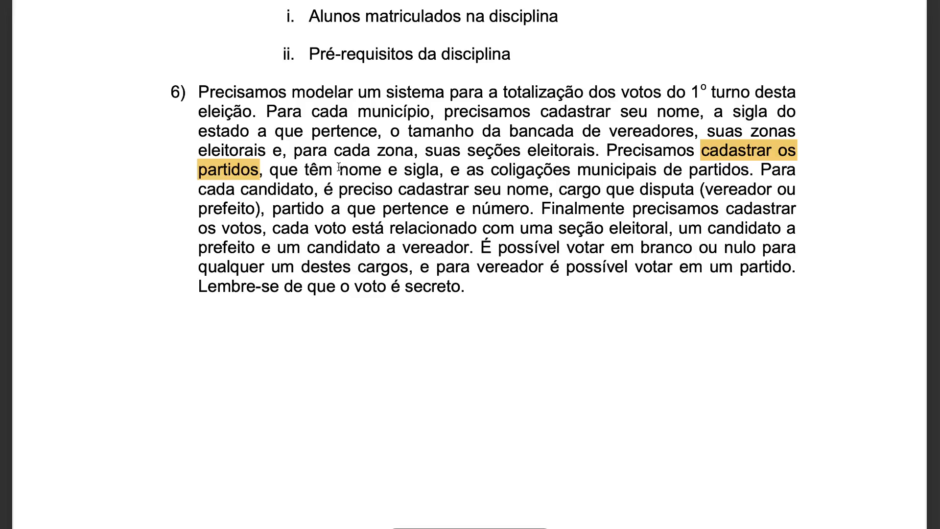
pyautogui.moveTo(339, 169); pyautogui.dragTo(750, 170)
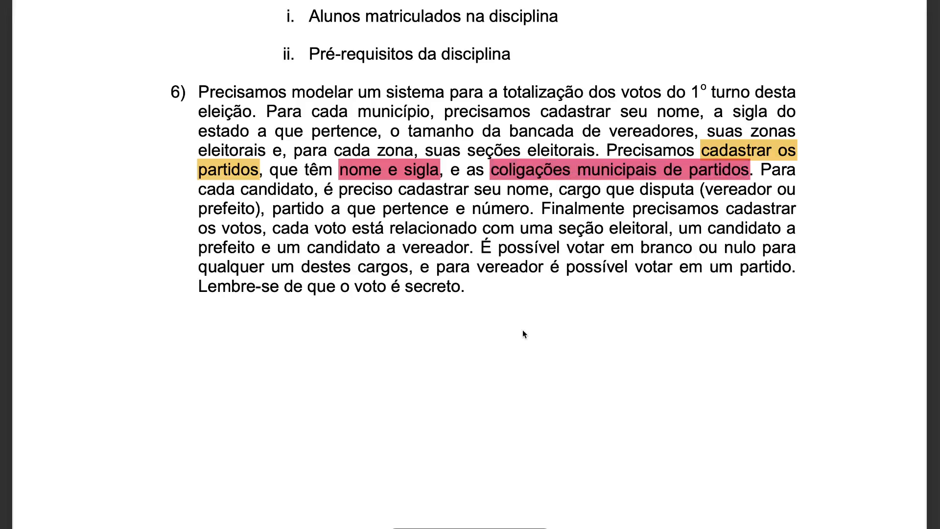
# - Switch to the EER diagram and place a new table named partido below municipio, with an id_partido INT primary key
pyautogui.hotkey('ctrl', 'Right')
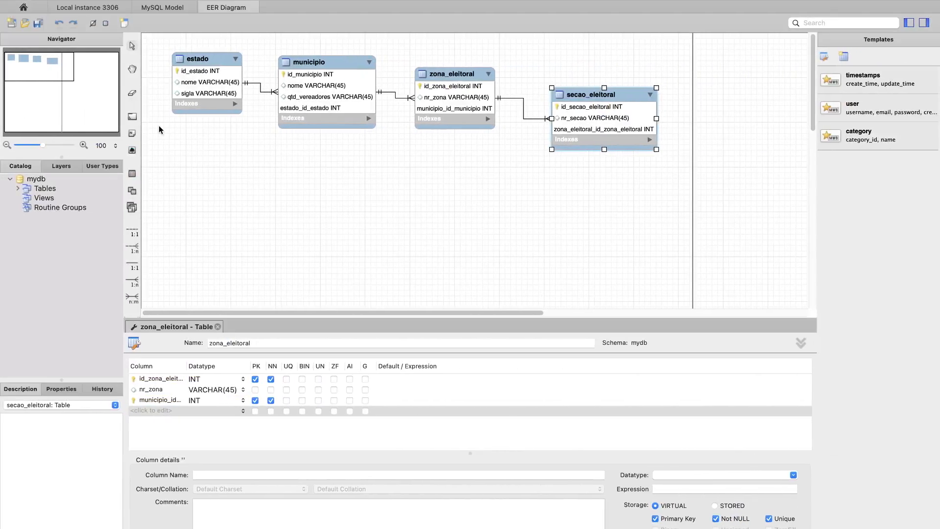
pyautogui.click(132, 174)
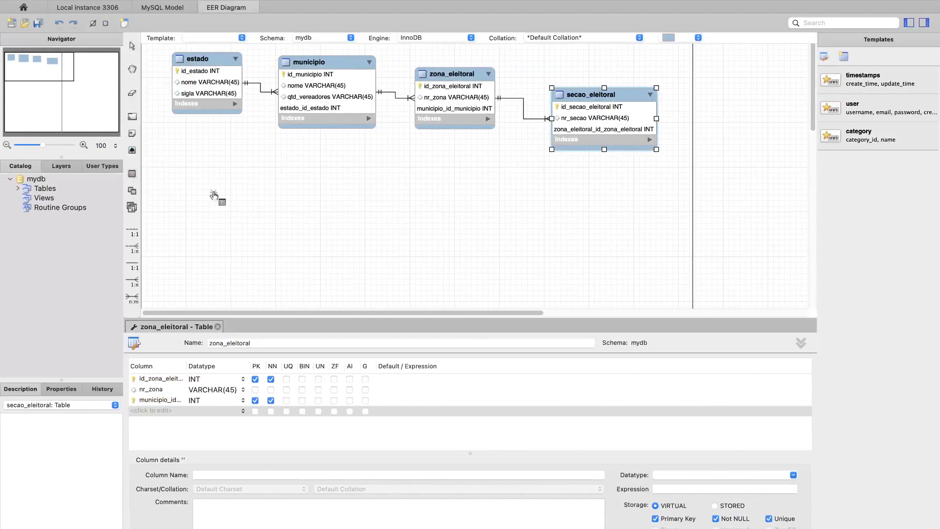
pyautogui.click(281, 192)
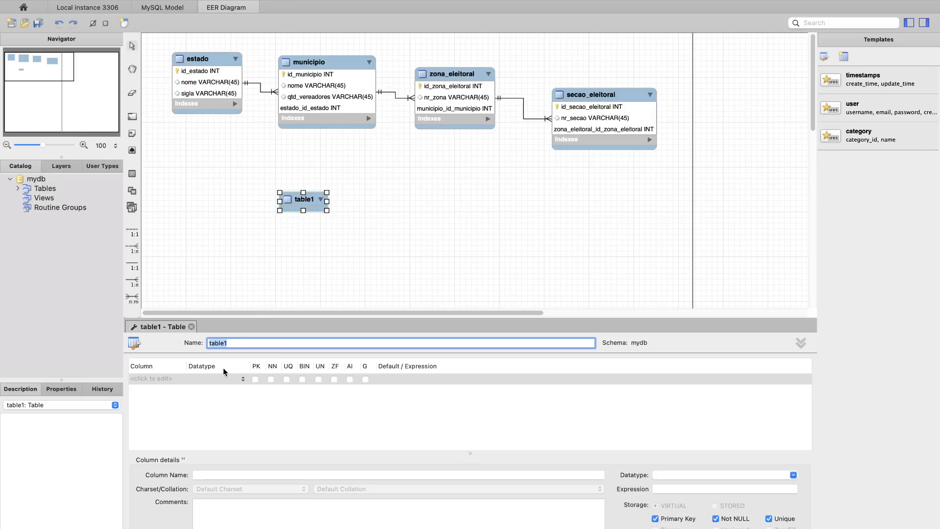
pyautogui.write('partido')
pyautogui.click(156, 377)
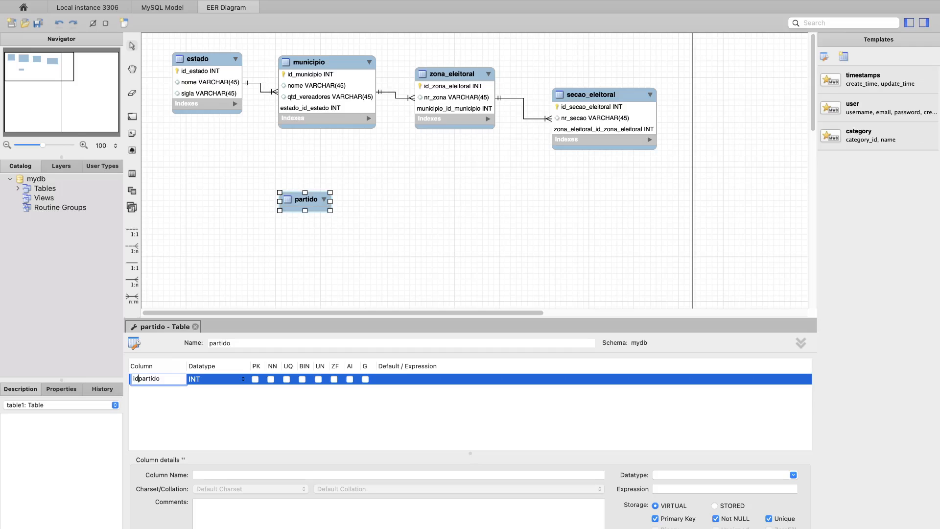
pyautogui.write('_')
pyautogui.press('Return')
# - Add nome and sigla columns to the partido table, checking the exercise text for the required attributes
pyautogui.doubleClick(134, 390)
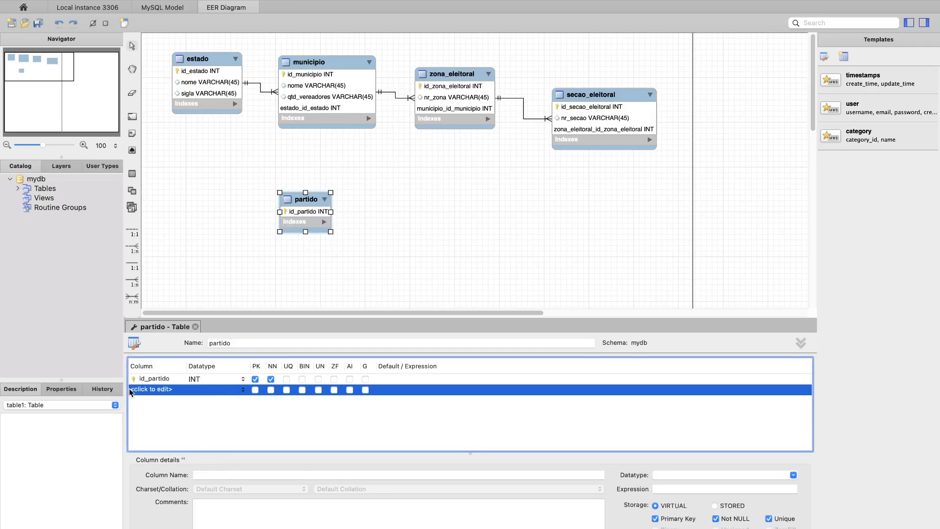
pyautogui.hotkey('ctrl', 'Left')
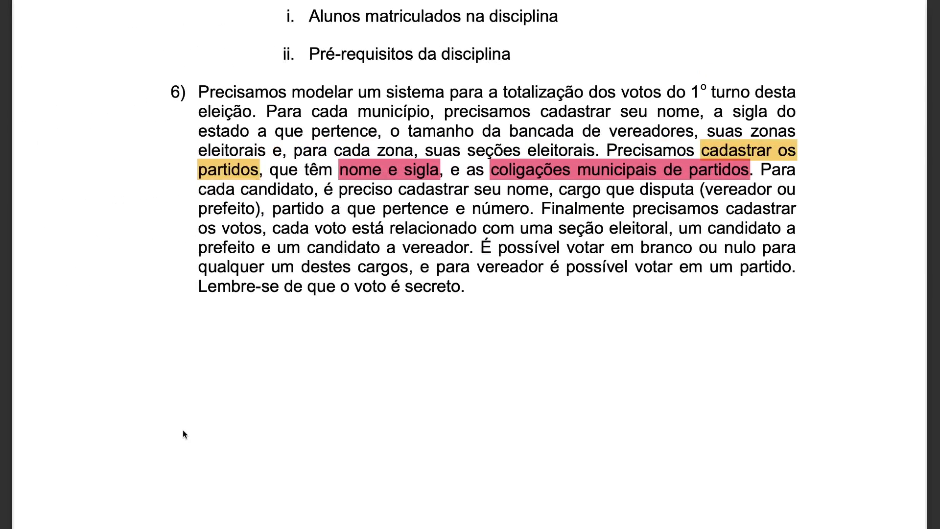
pyautogui.hotkey('ctrl', 'Right')
pyautogui.write('no')
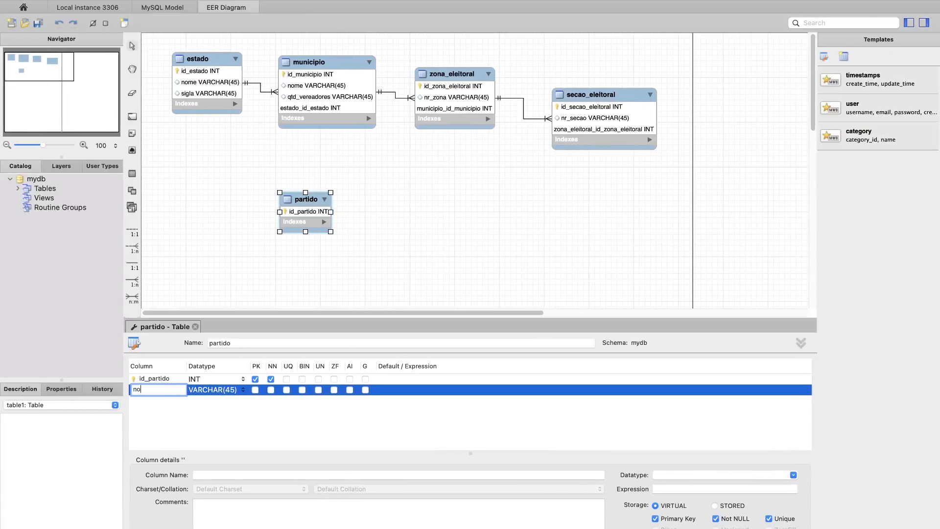
pyautogui.write('me')
pyautogui.press('Return')
pyautogui.doubleClick(158, 400)
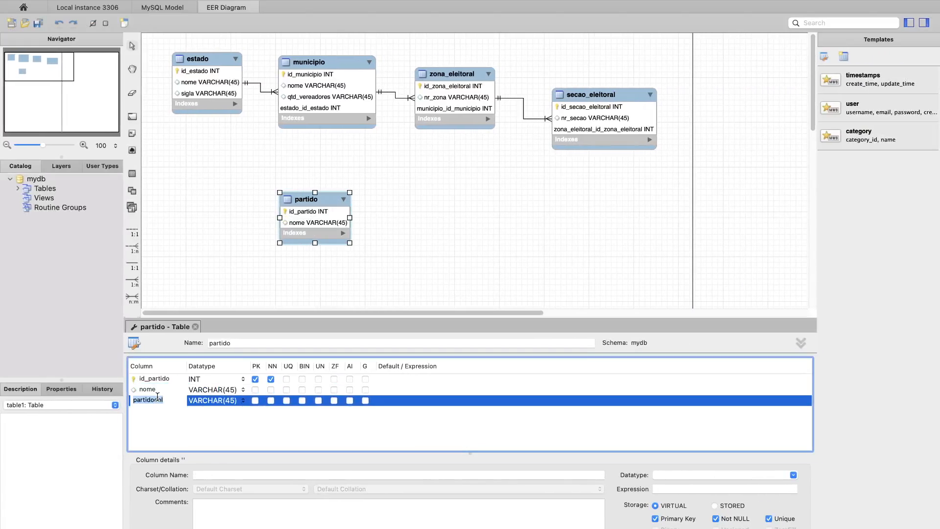
pyautogui.write('sigla')
pyautogui.press('Return')
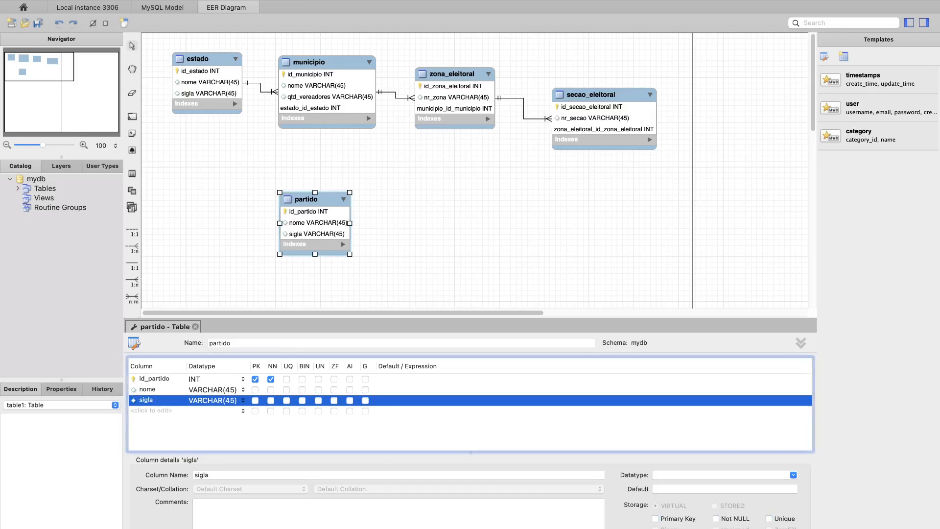
# - Set the datatype of the partido table's sigla column to VARCHAR(5)
pyautogui.click(243, 400)
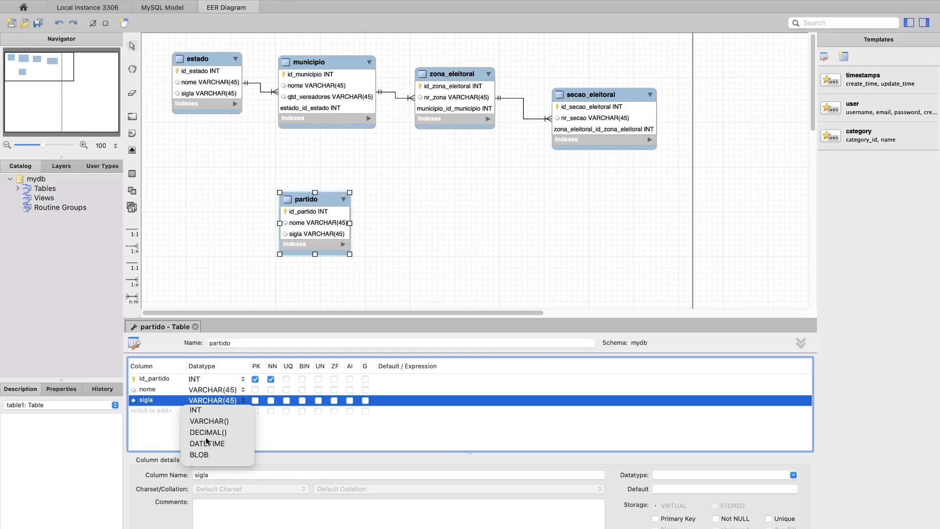
pyautogui.click(228, 401)
pyautogui.click(234, 401)
pyautogui.press('BackSpace')
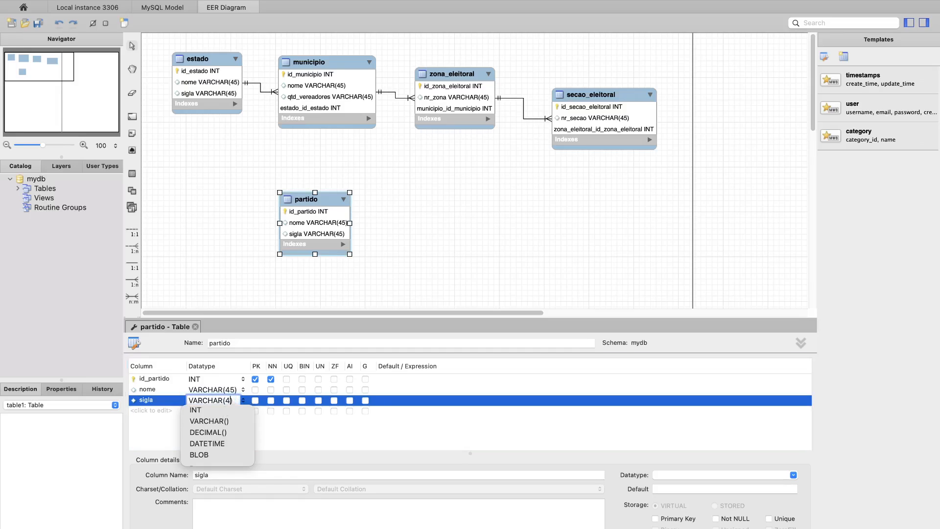
pyautogui.press('Return')
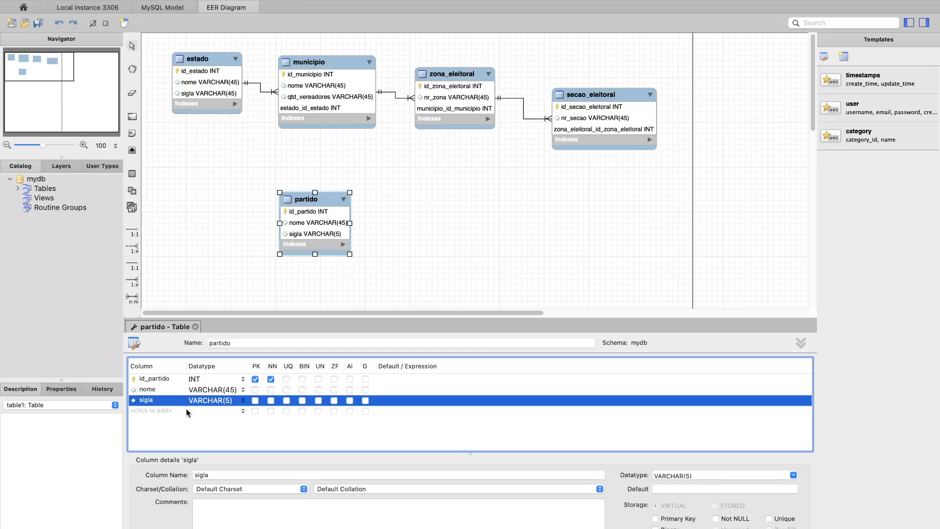
# - Switch to the exercise document, undo its highlights, and highlight only "coligações municipais de partidos"
pyautogui.hotkey('ctrl', 'Left')
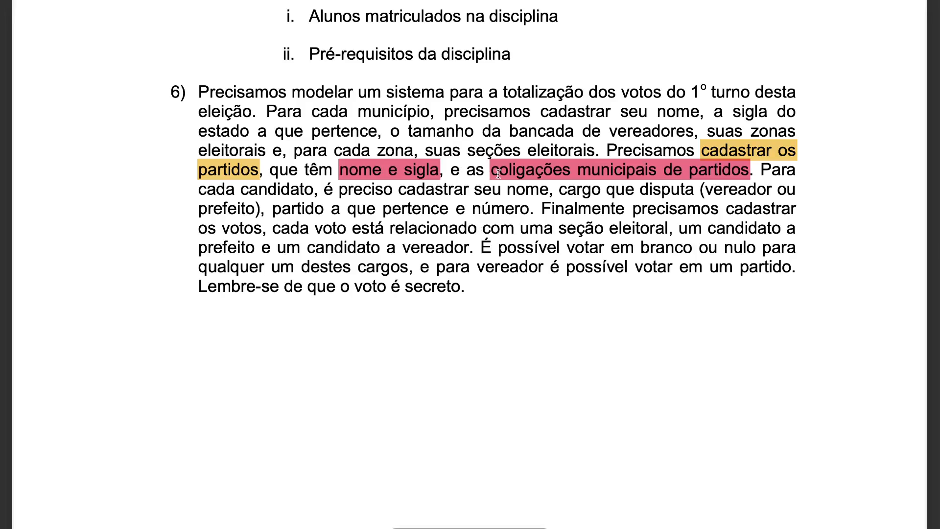
pyautogui.press('super+z')
pyautogui.press('super+z')
pyautogui.press('super+z')
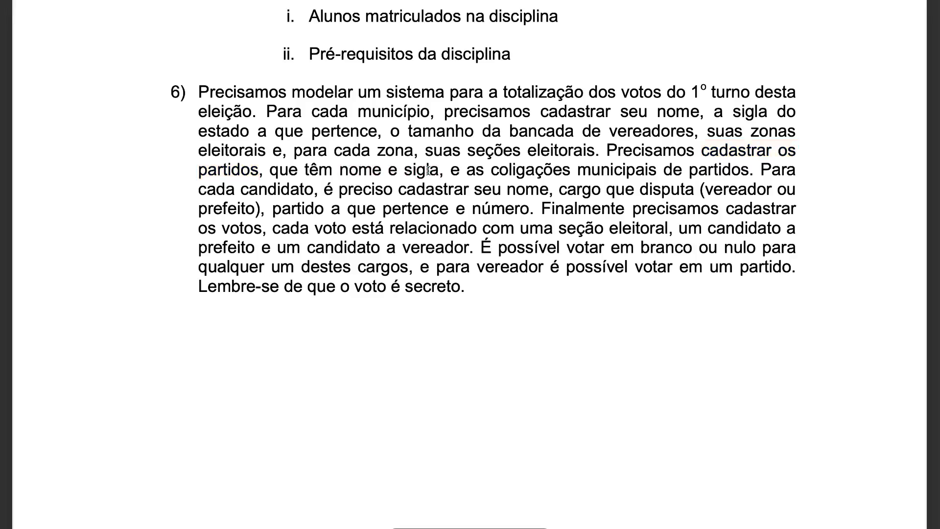
pyautogui.moveTo(488, 170); pyautogui.dragTo(746, 168)
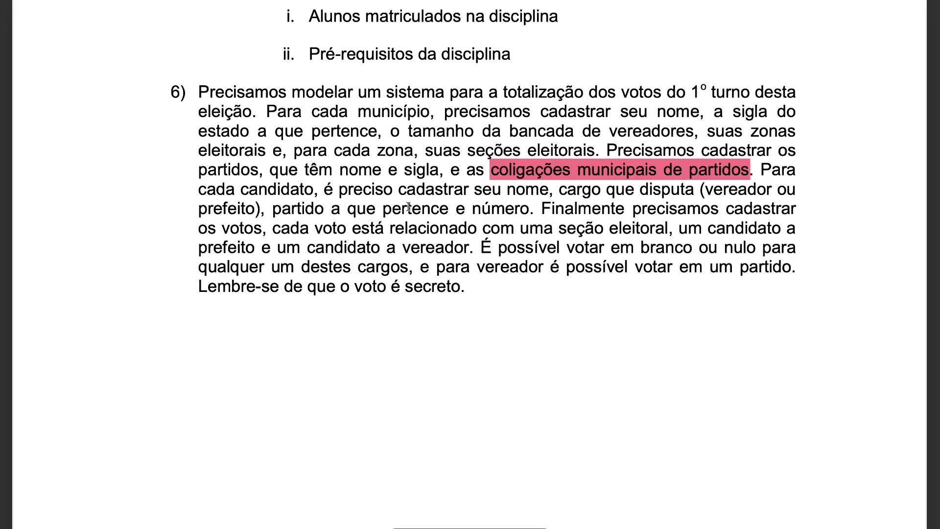
# - Back in the EER diagram, move the partido table closer to estado and place a new table named candidato below zona_eleitoral
pyautogui.hotkey('ctrl', 'Right')
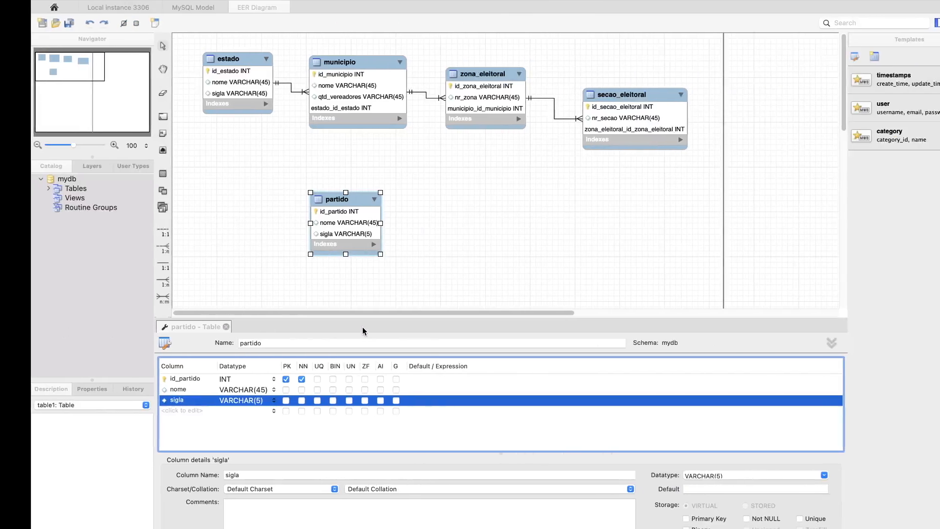
pyautogui.moveTo(295, 201); pyautogui.dragTo(252, 163)
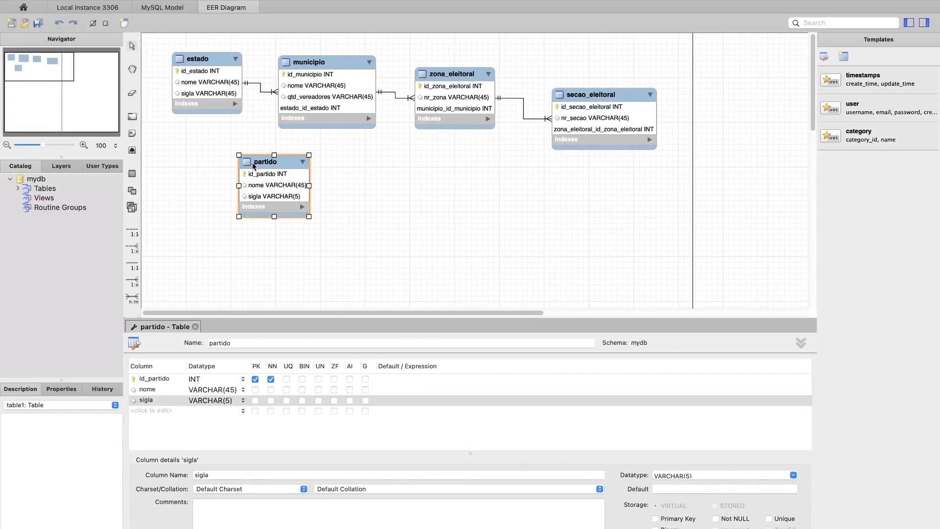
pyautogui.click(132, 173)
pyautogui.click(406, 183)
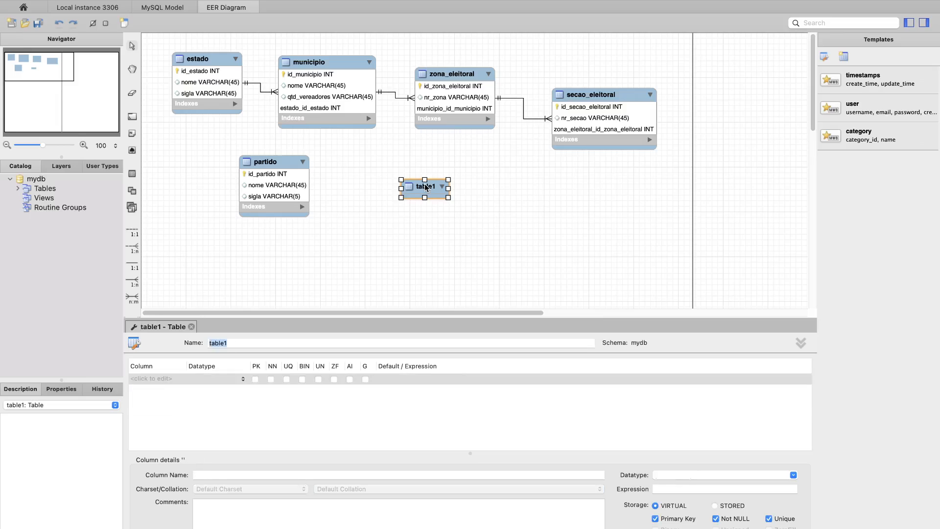
pyautogui.write('candidato')
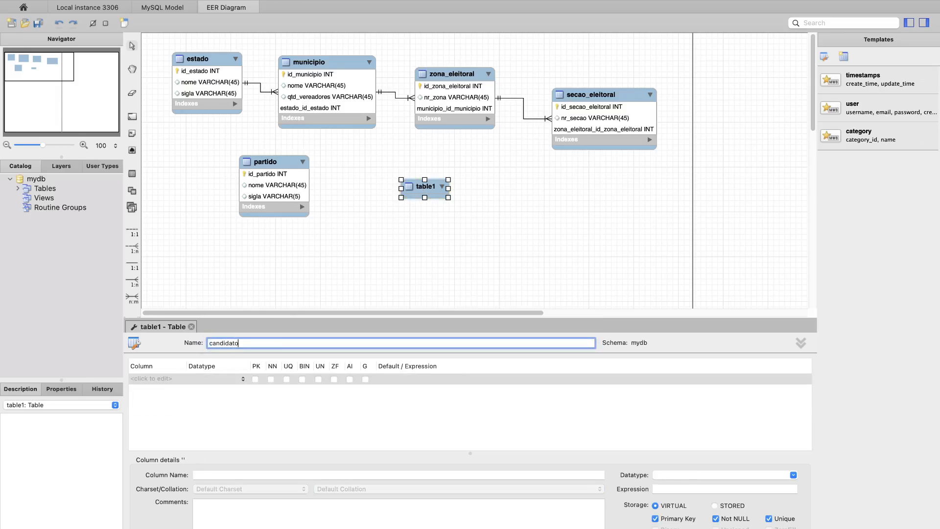
# - Add an id_candidato INT primary key and a nome VARCHAR(45) column to the candidato table
pyautogui.doubleClick(140, 378)
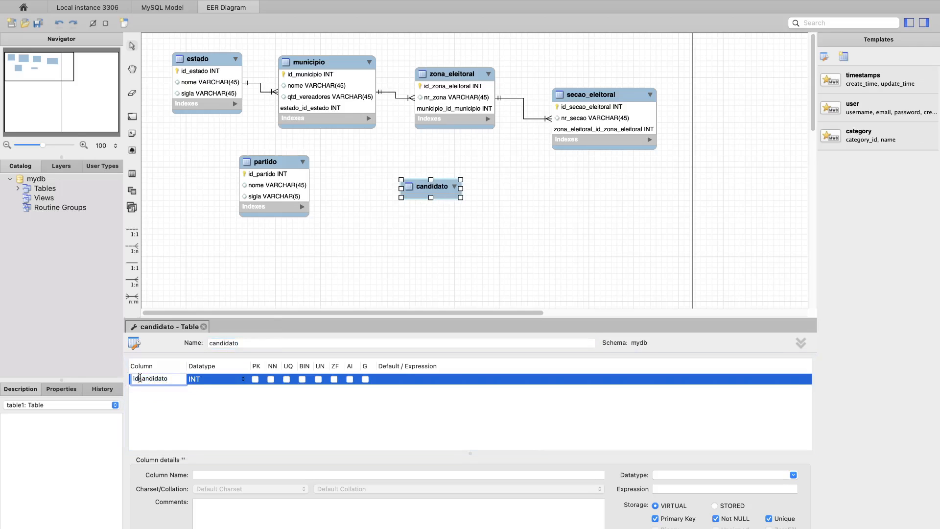
pyautogui.write('_')
pyautogui.press('Return')
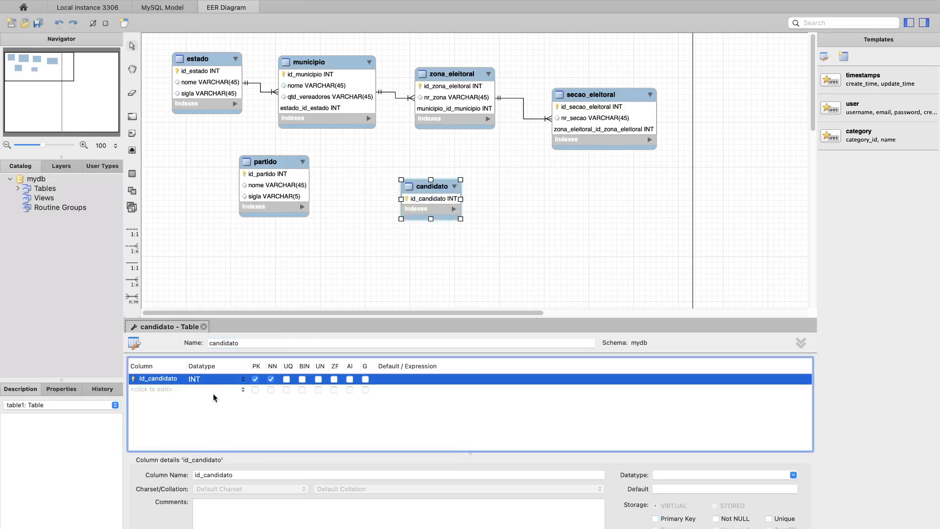
pyautogui.doubleClick(155, 390)
pyautogui.write('nome')
pyautogui.press('Return')
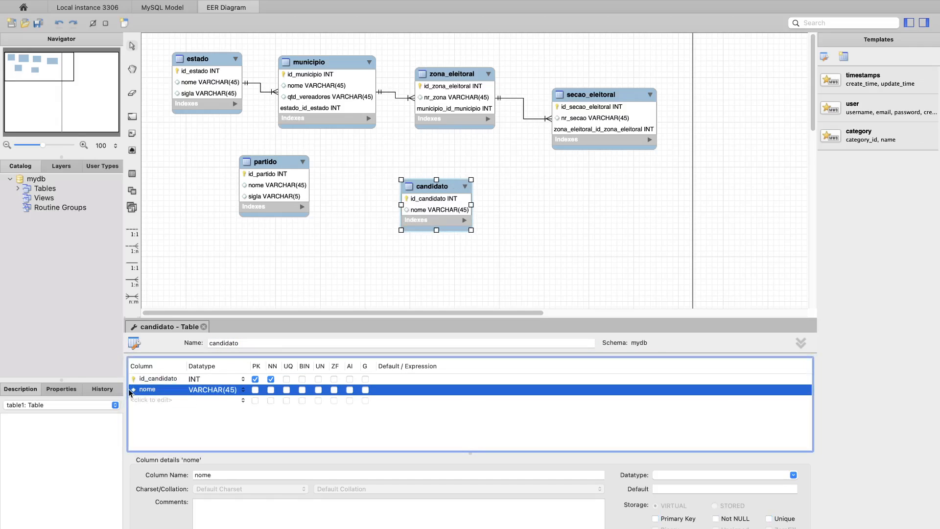
# - Add cargo and nr_candidato VARCHAR(45) columns to the candidato table, following the candidate attributes in the exercise text
pyautogui.hotkey('ctrl', 'Left')
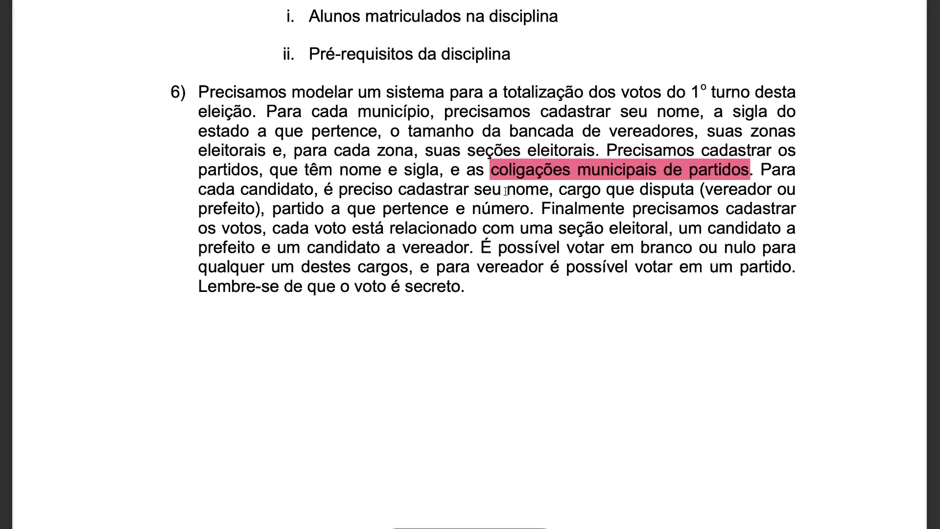
pyautogui.hotkey('ctrl', 'Right')
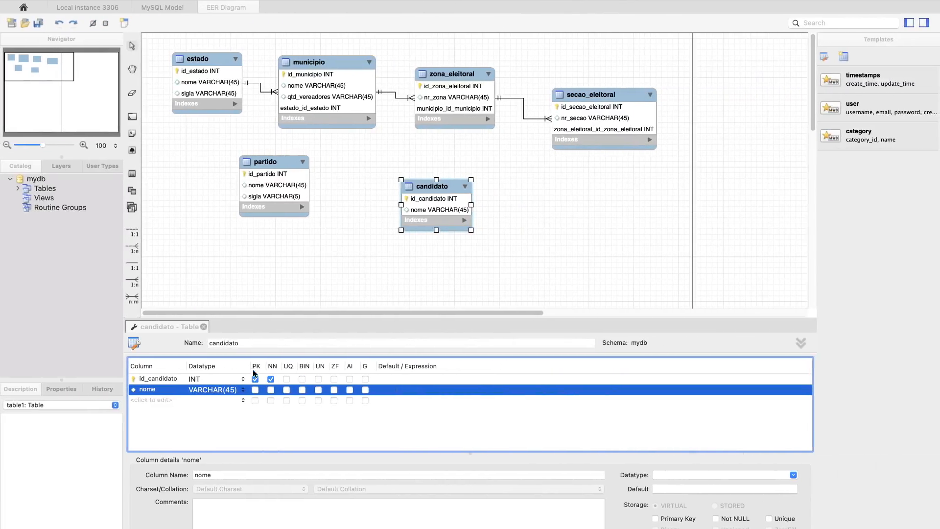
pyautogui.doubleClick(150, 400)
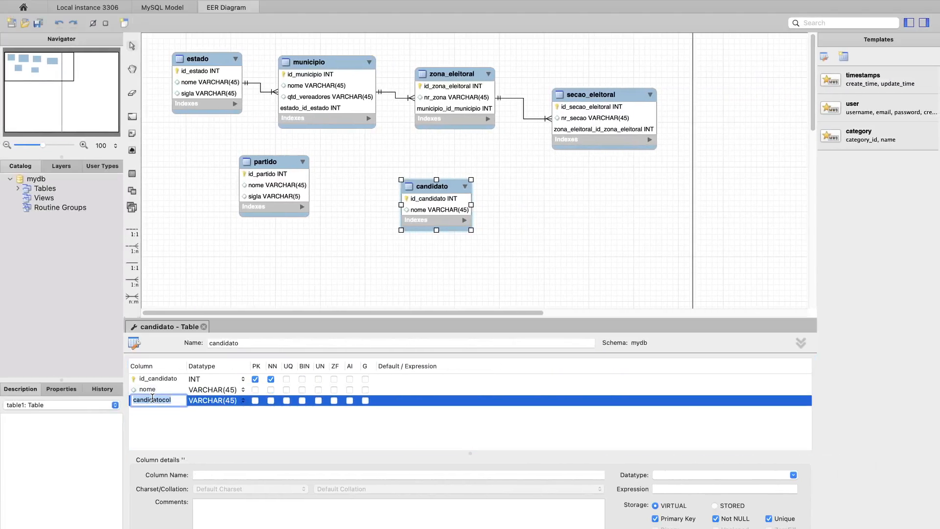
pyautogui.write('cargo')
pyautogui.press('Return')
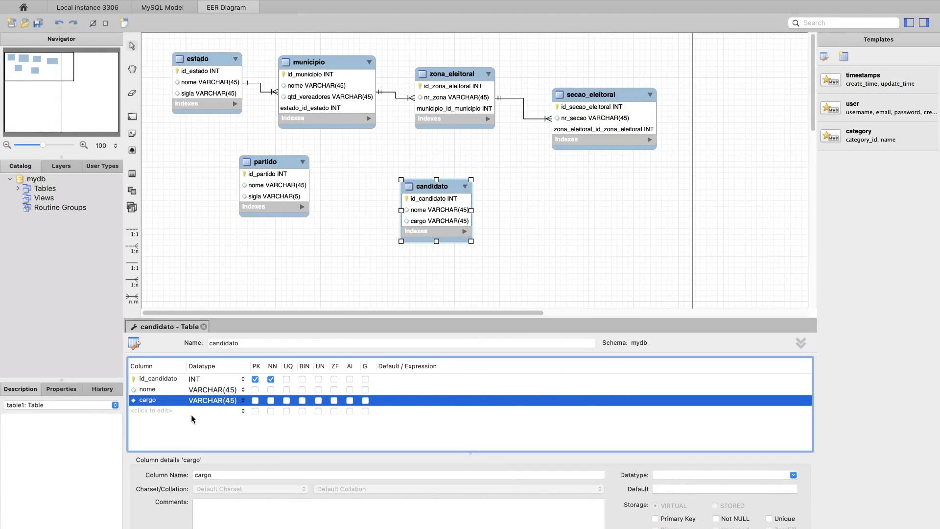
pyautogui.hotkey('ctrl', 'Left')
pyautogui.click(227, 411)
pyautogui.write('nre')
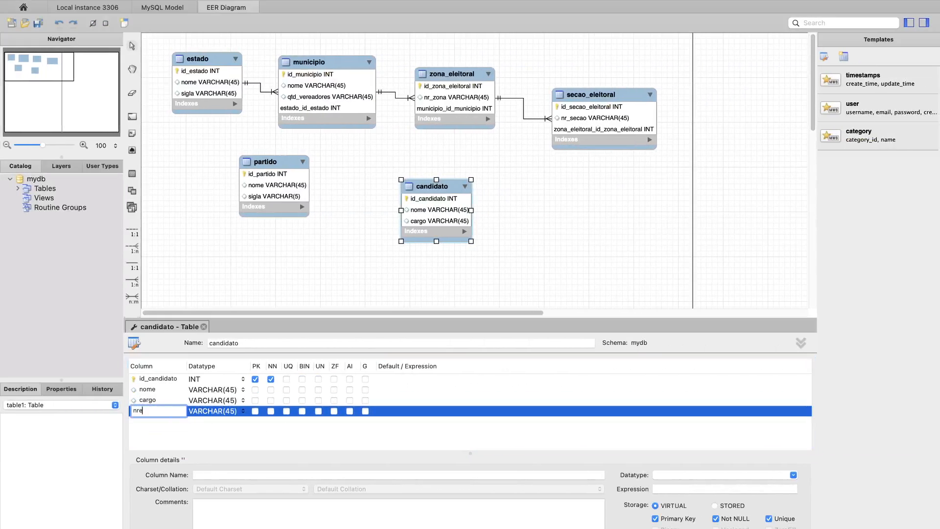
pyautogui.write('candidato')
pyautogui.press('Return')
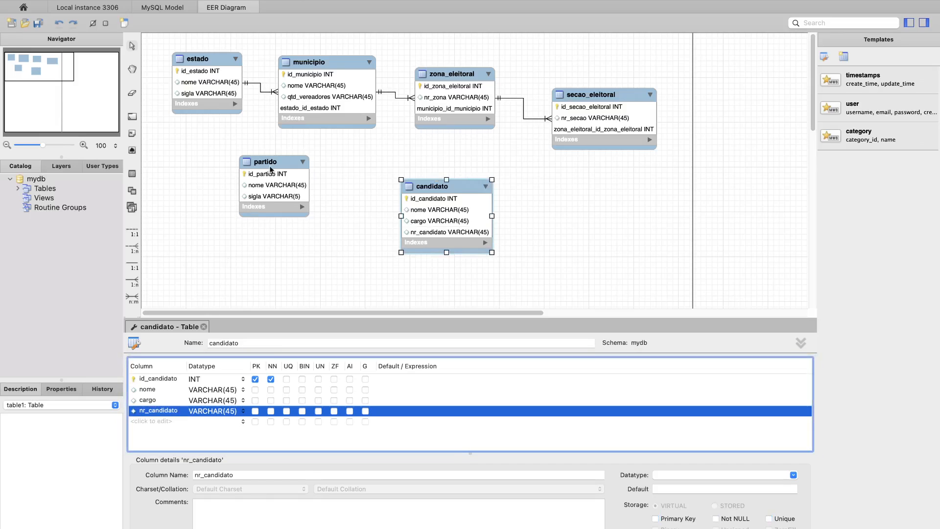
pyautogui.click(131, 282)
pyautogui.click(287, 169)
pyautogui.click(416, 194)
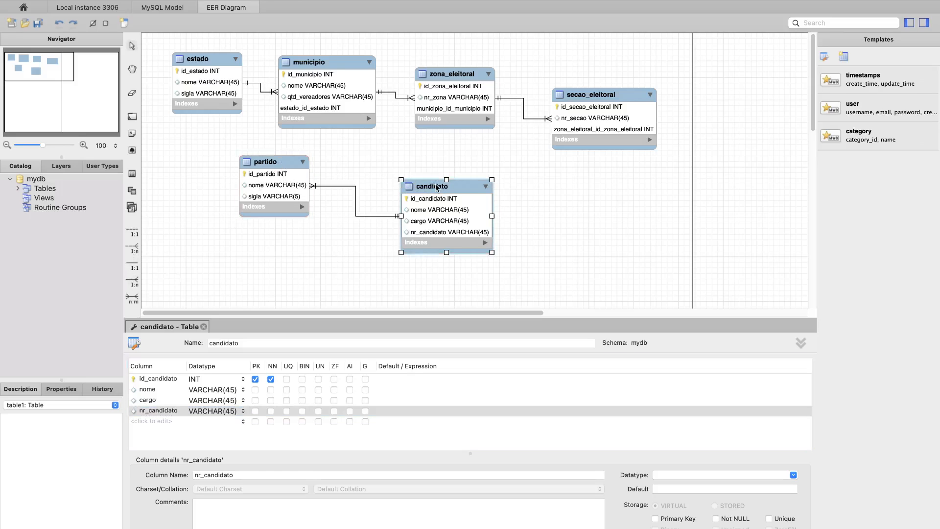
pyautogui.rightClick(359, 193)
pyautogui.click(378, 274)
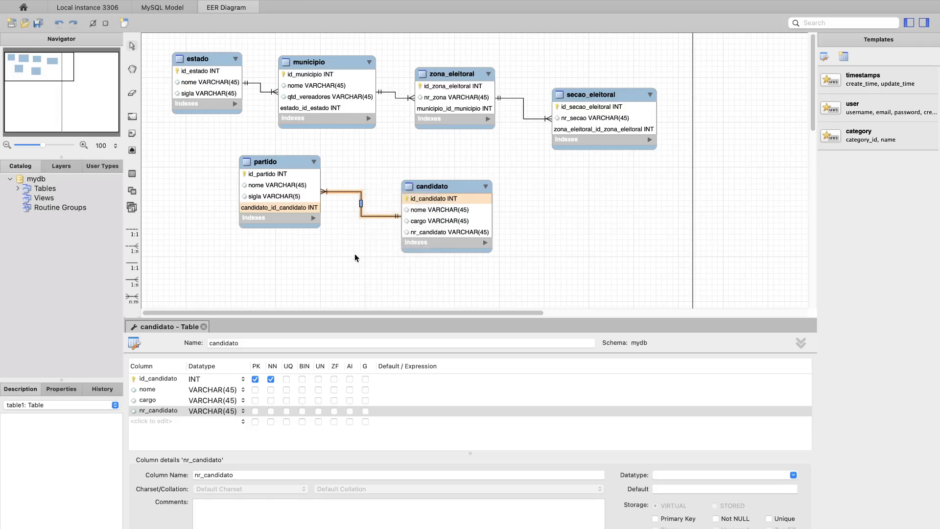
pyautogui.click(465, 224)
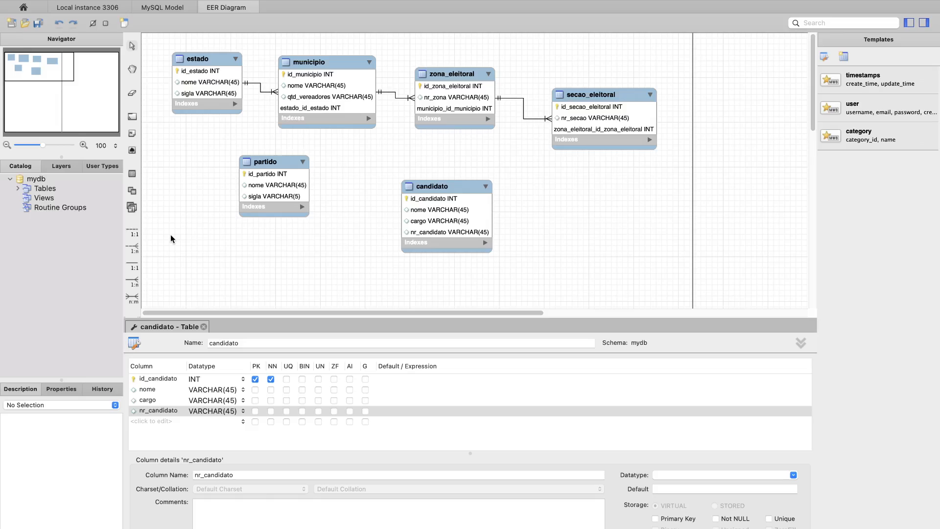
# - Connect candidato to partido with an identifying 1:n relationship, and shift both tables slightly up toward the estado table
pyautogui.click(131, 283)
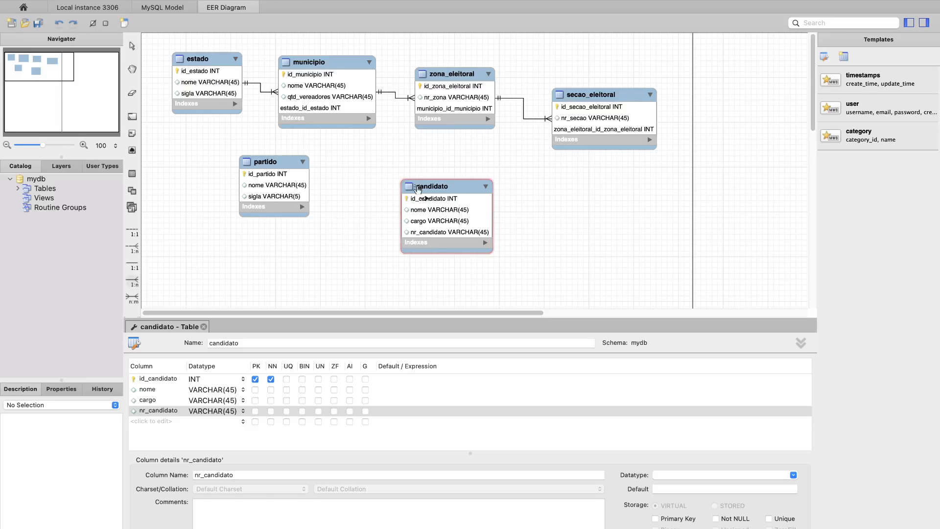
pyautogui.click(271, 162)
pyautogui.moveTo(272, 163); pyautogui.dragTo(245, 157)
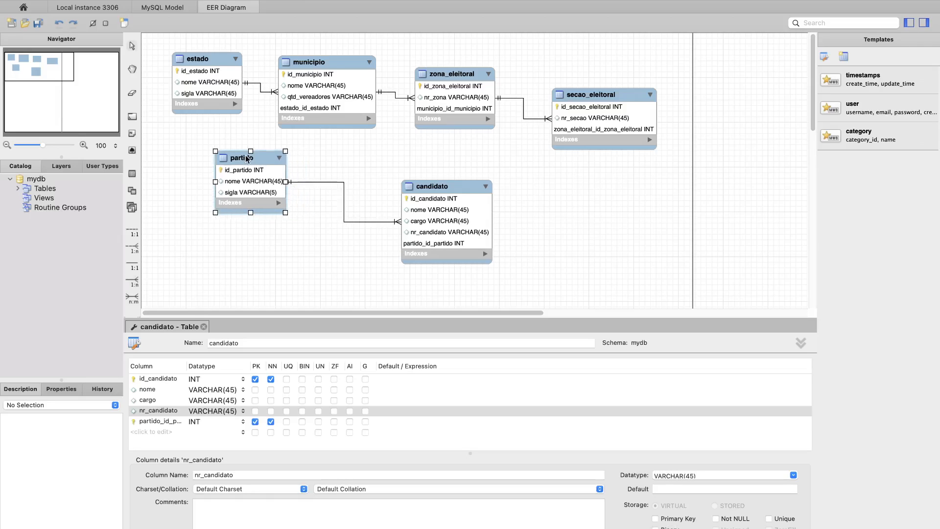
pyautogui.moveTo(459, 187); pyautogui.dragTo(426, 180)
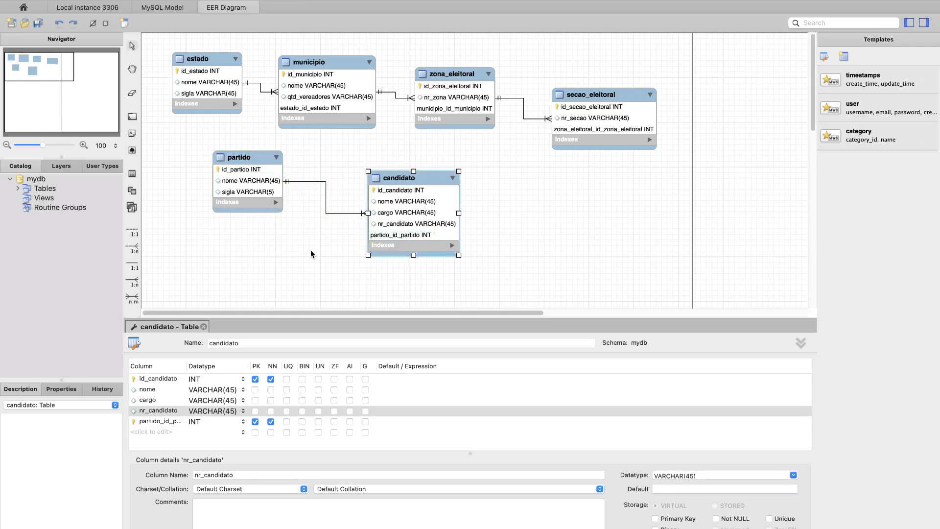
# - In the exercise text, highlight "cadastrar os votos" and remove the highlight from "coligações municipais de partidos"
pyautogui.hotkey('ctrl', 'Left')
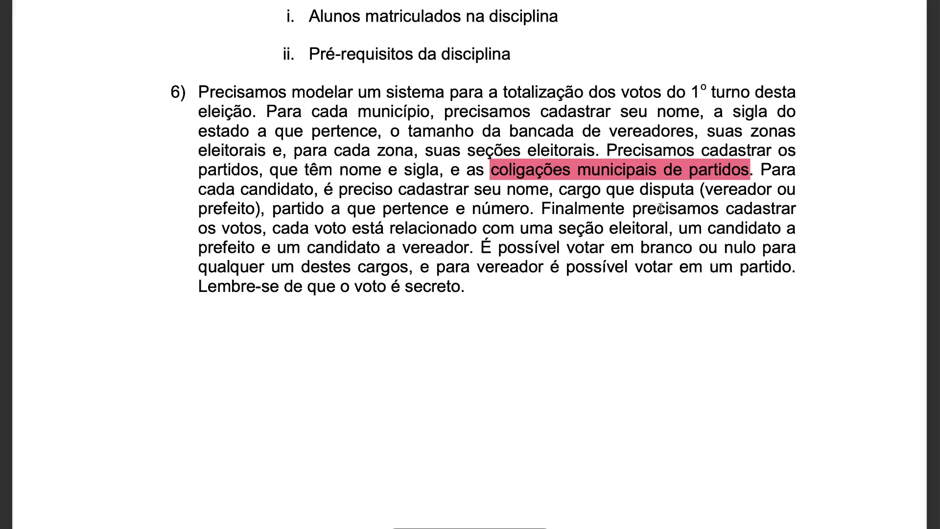
pyautogui.moveTo(734, 207); pyautogui.dragTo(262, 232)
pyautogui.press('super+z')
pyautogui.hotkey('ctrl', 'Left')
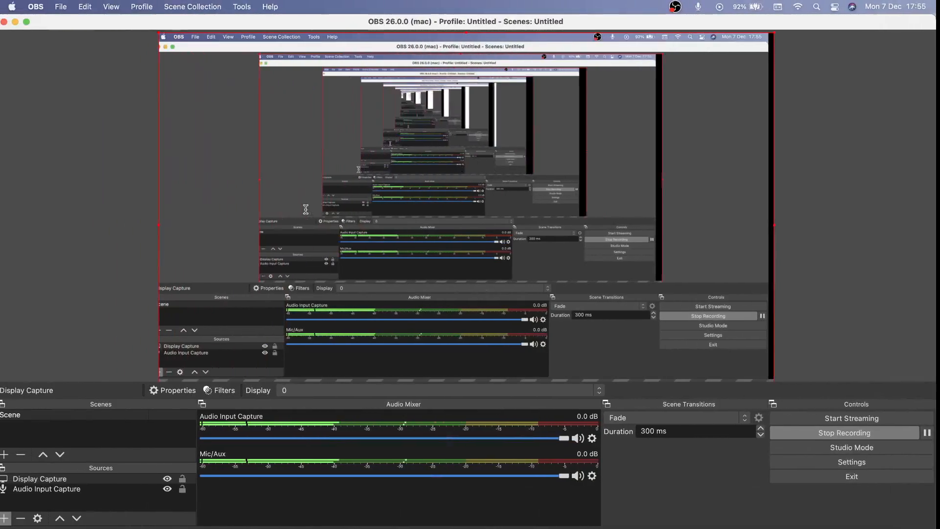
pyautogui.hotkey('ctrl', 'Right')
pyautogui.hotkey('ctrl', 'Right')
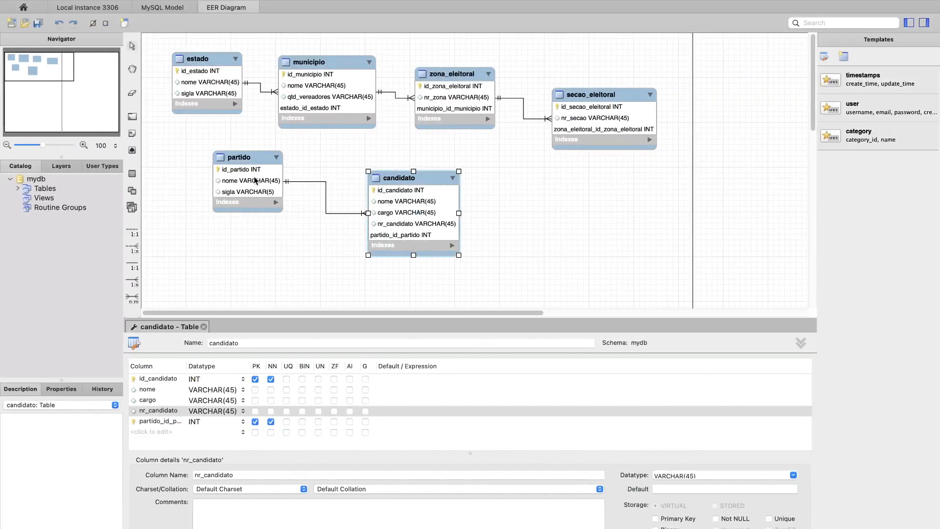
# - Back in the EER diagram, move partido further under estado and add a coligacao_municipal VARCHAR(45) column to it
pyautogui.click(248, 166)
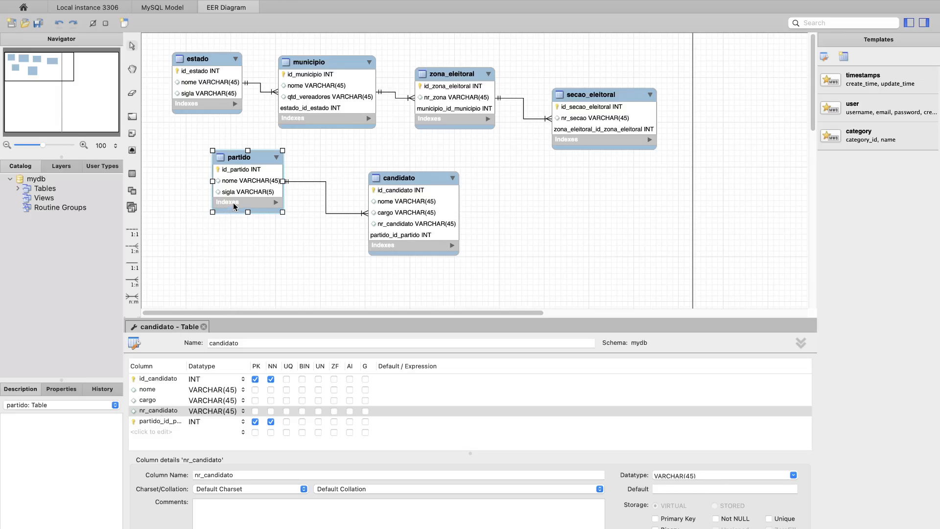
pyautogui.moveTo(254, 160); pyautogui.dragTo(234, 155)
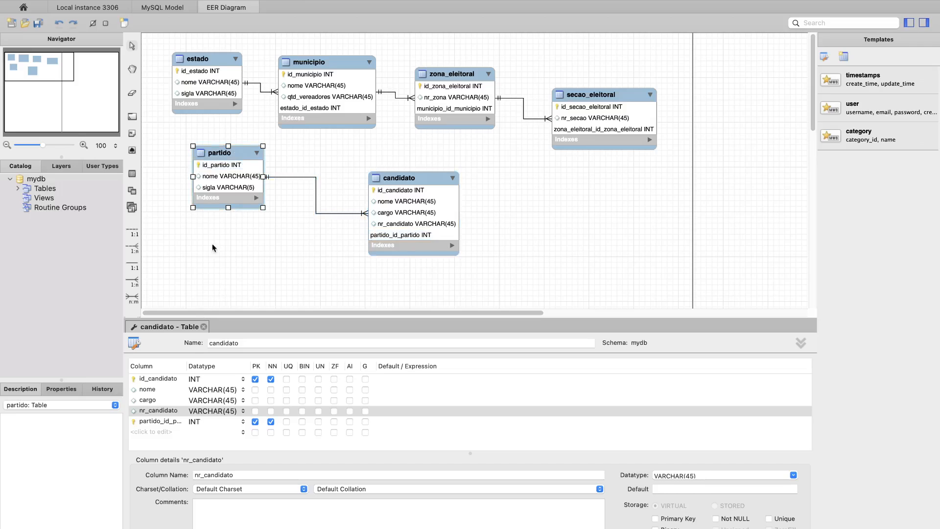
pyautogui.doubleClick(235, 179)
pyautogui.click(148, 411)
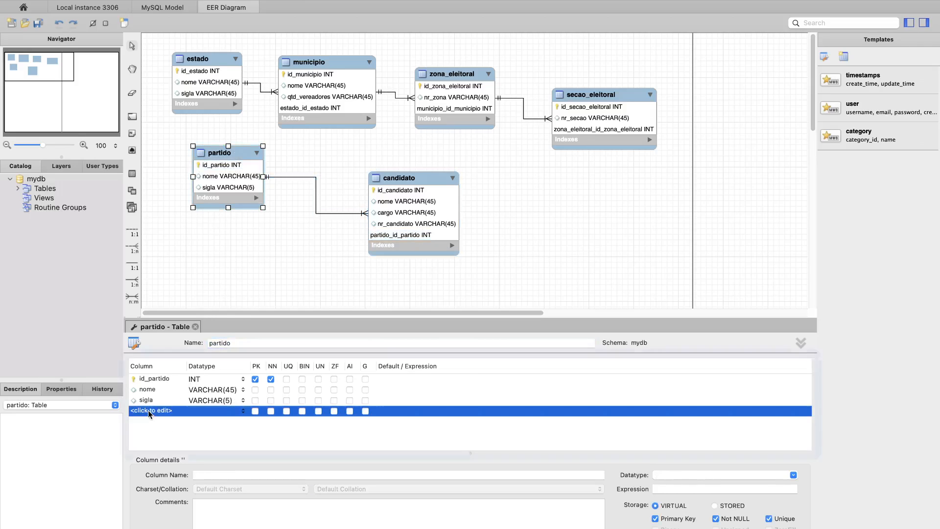
pyautogui.write('coligacao_')
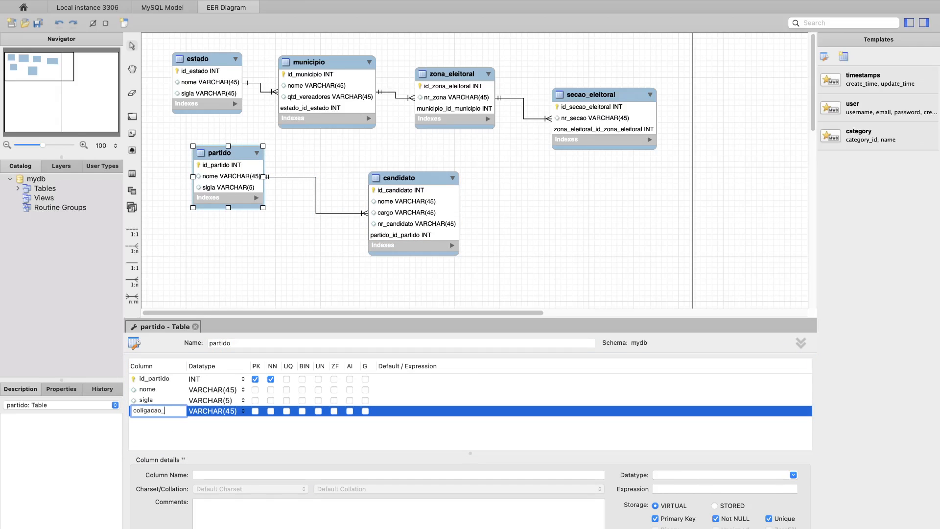
pyautogui.hotkey('ctrl', 'Left')
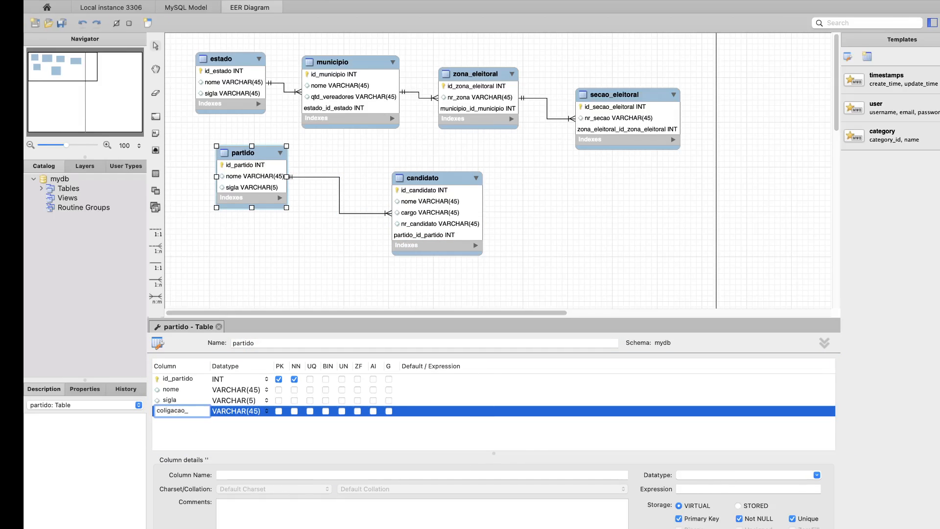
pyautogui.hotkey('ctrl', 'Right')
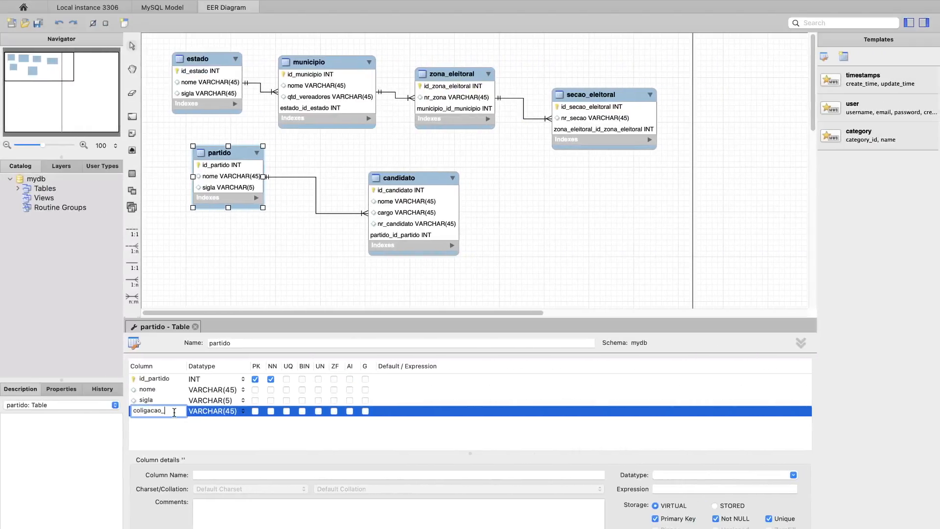
pyautogui.write('igacao_municipal')
pyautogui.press('Return')
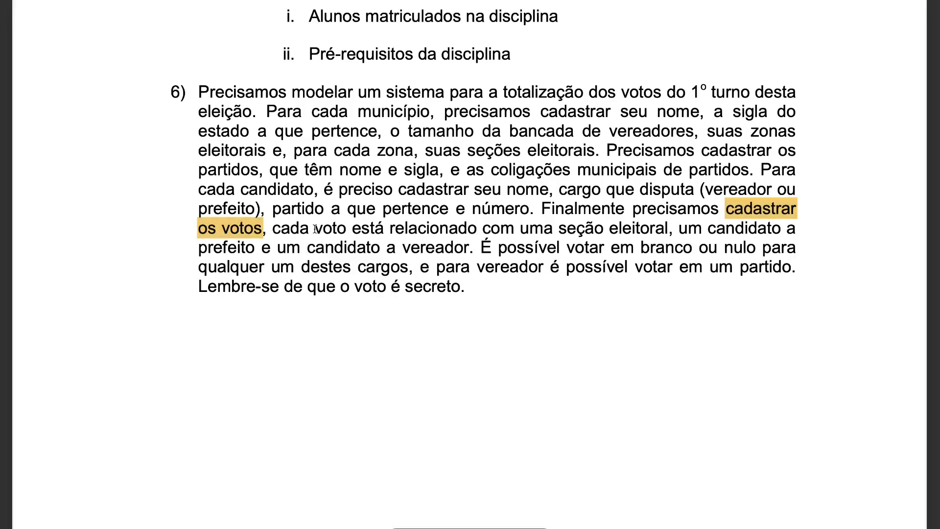
# - In the exercise text, highlight "voto está relacionado com uma seção eleitoral" and compare it with the secao_eleitoral table in the diagram
pyautogui.moveTo(314, 228); pyautogui.dragTo(671, 226)
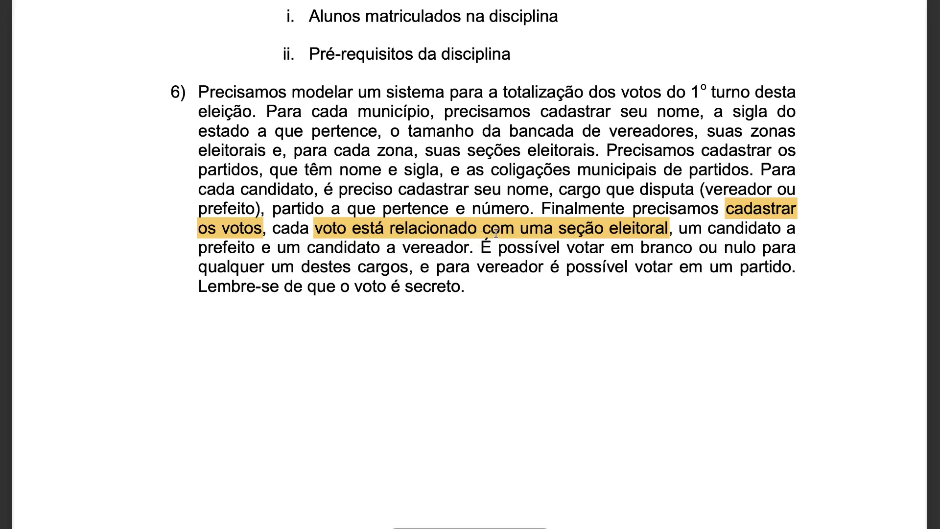
pyautogui.hotkey('ctrl', 'Right')
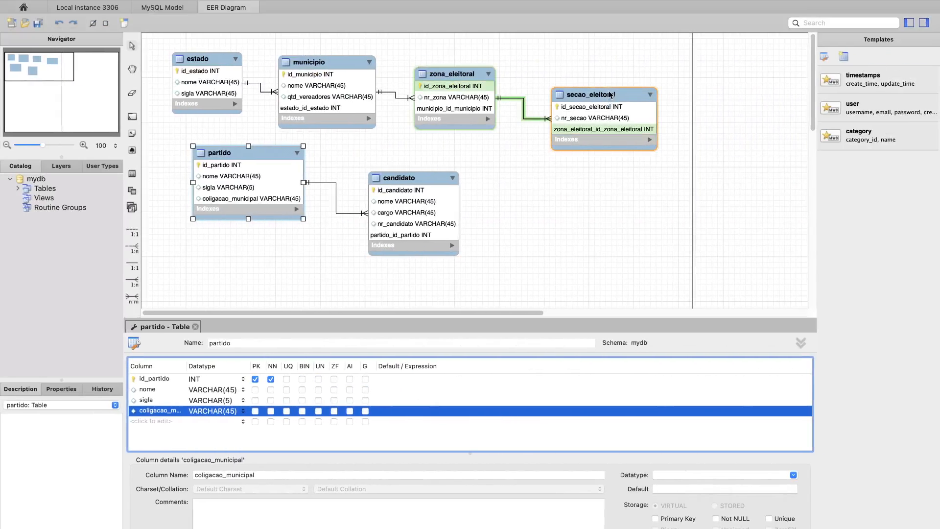
pyautogui.hotkey('ctrl', 'Left')
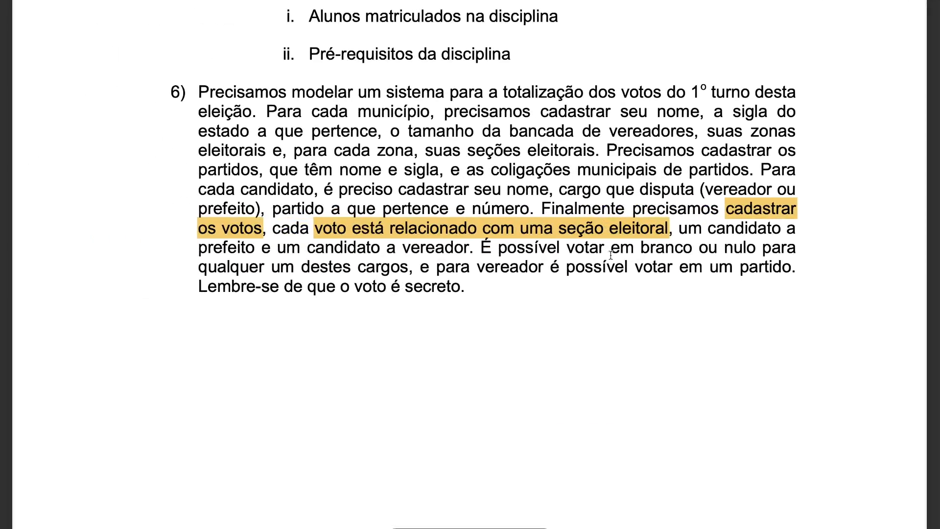
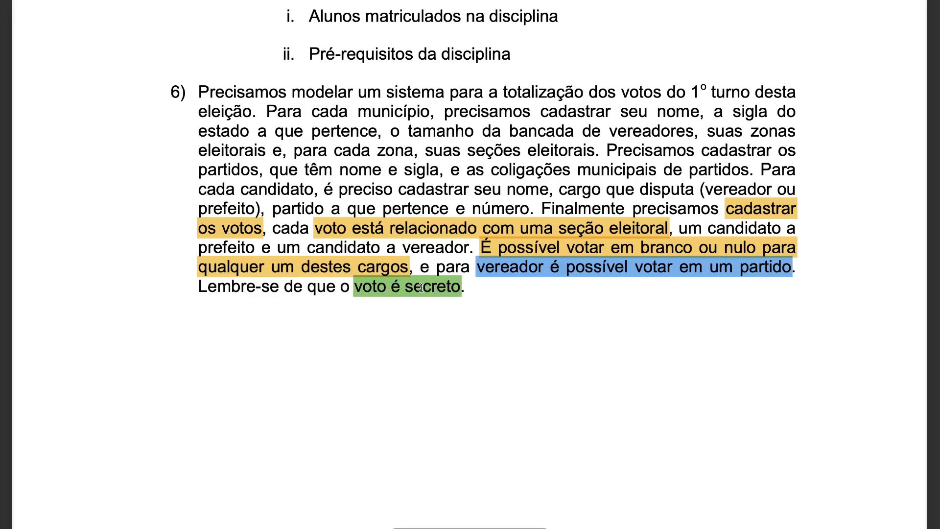
# - Back in the EER diagram, add a new table named voto below secao_eleitoral
pyautogui.hotkey('ctrl', 'Right')
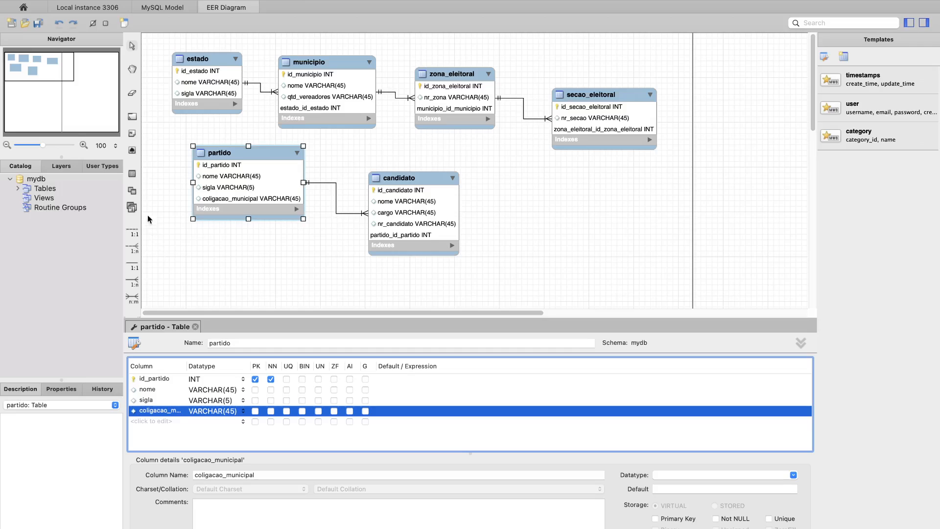
pyautogui.click(132, 174)
pyautogui.click(577, 179)
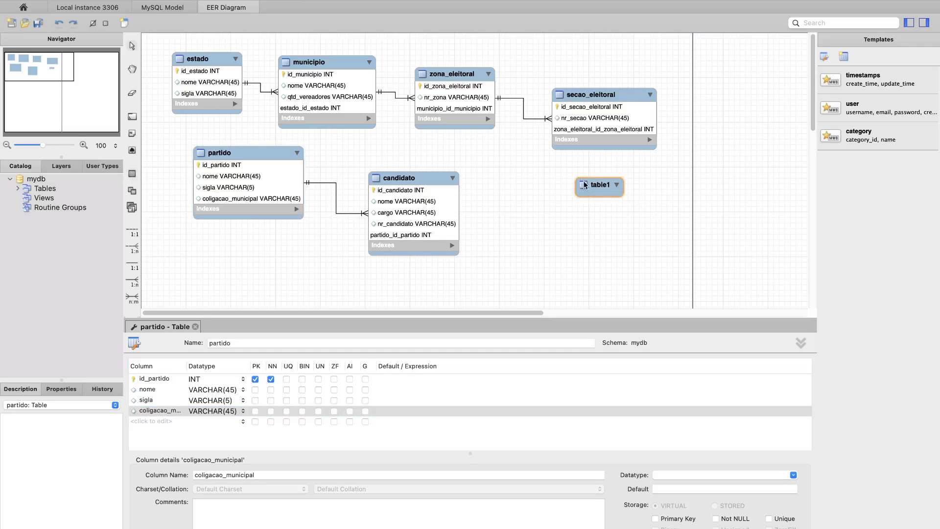
pyautogui.write('voto')
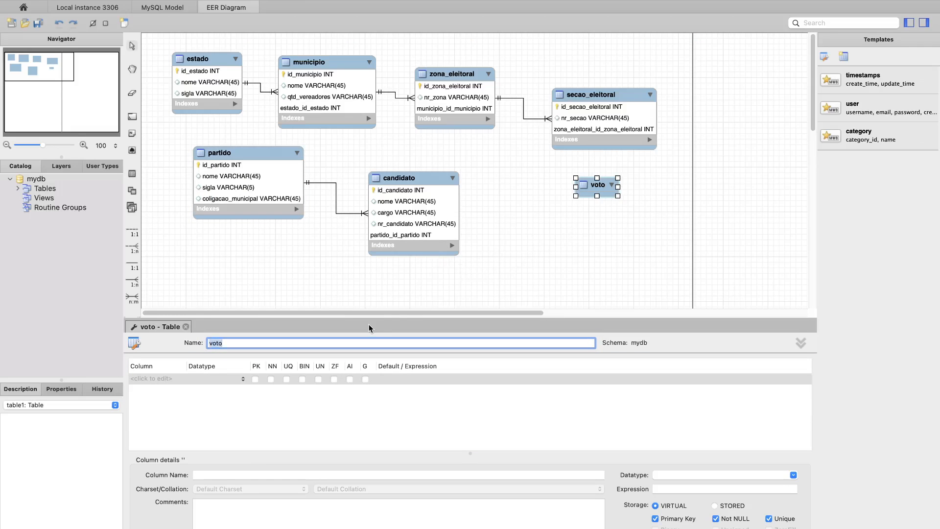
pyautogui.click(277, 274)
# - Connect secao_eleitoral to voto with an identifying 1:n relationship, and position voto just below secao_eleitoral
pyautogui.hotkey('ctrl', 'Left')
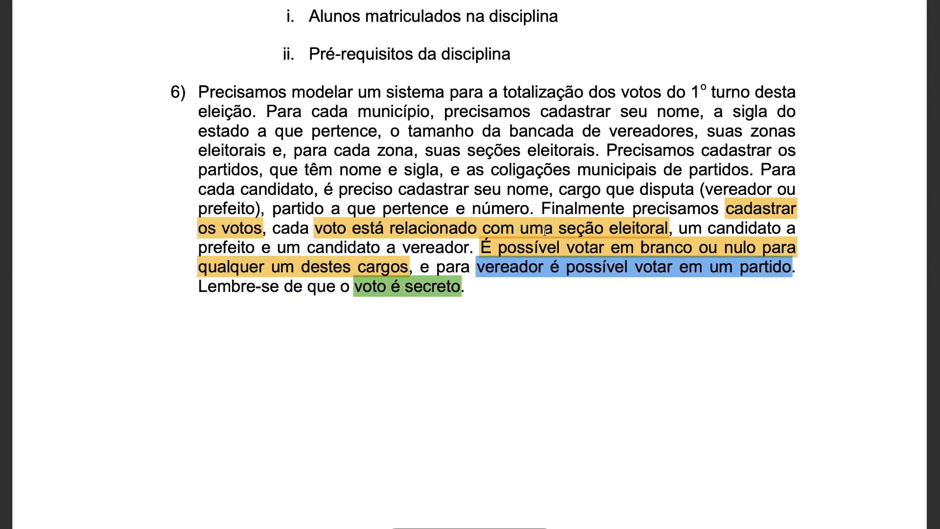
pyautogui.hotkey('ctrl', 'Right')
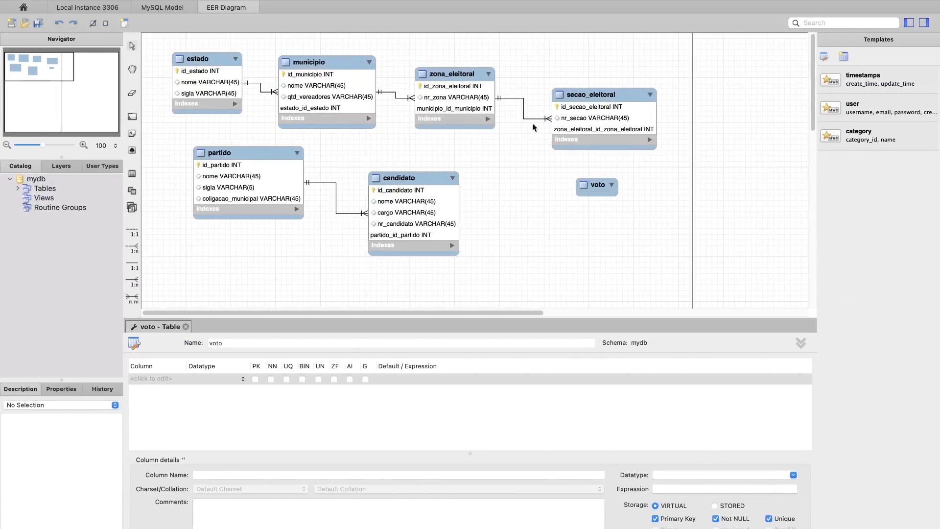
pyautogui.moveTo(595, 190); pyautogui.dragTo(620, 214)
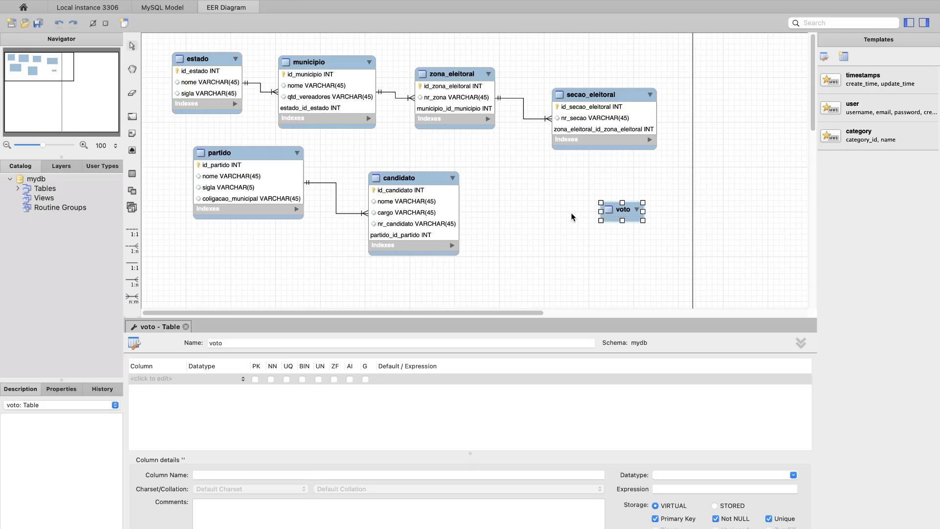
pyautogui.click(135, 283)
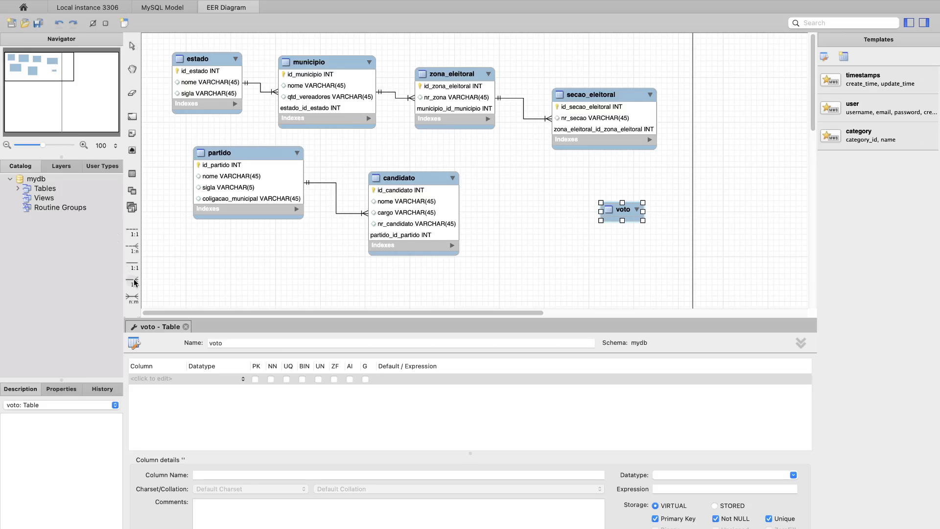
pyautogui.click(607, 128)
pyautogui.click(624, 210)
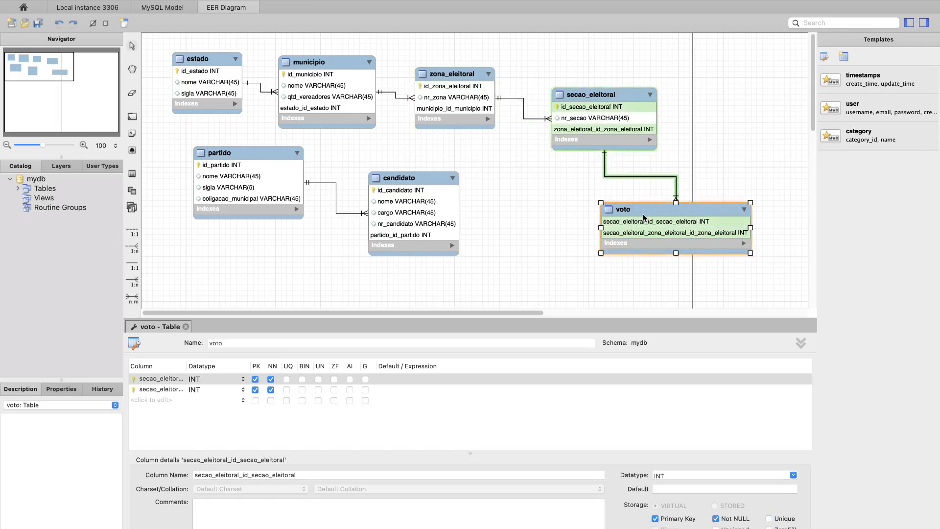
pyautogui.moveTo(655, 206); pyautogui.dragTo(618, 192)
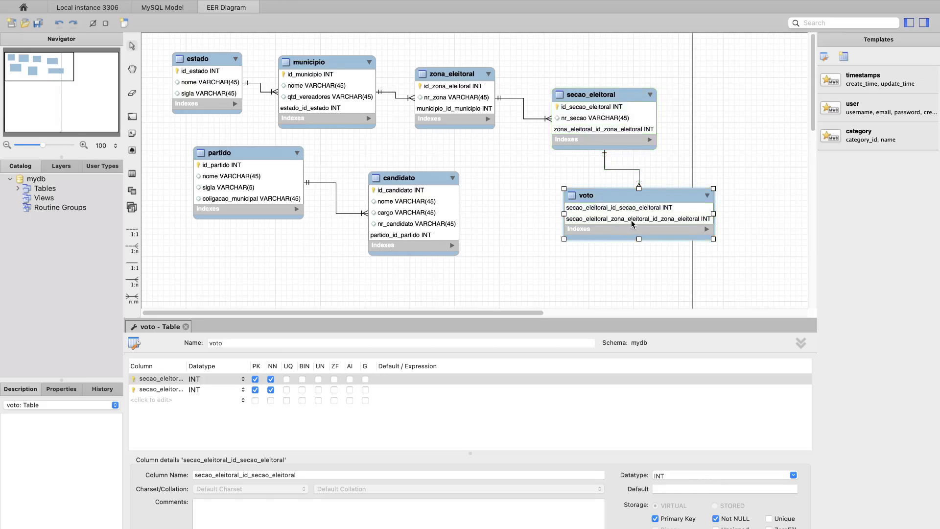
# - Delete the secao_eleitoral_zona_eleitoral_id_zona_eleitoral column from the voto table
pyautogui.click(616, 197)
pyautogui.click(163, 391)
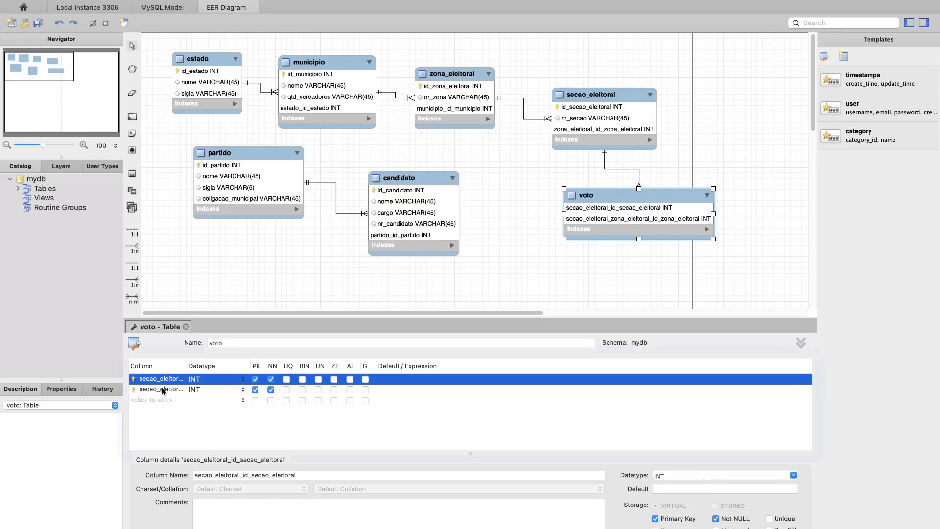
pyautogui.rightClick(164, 390)
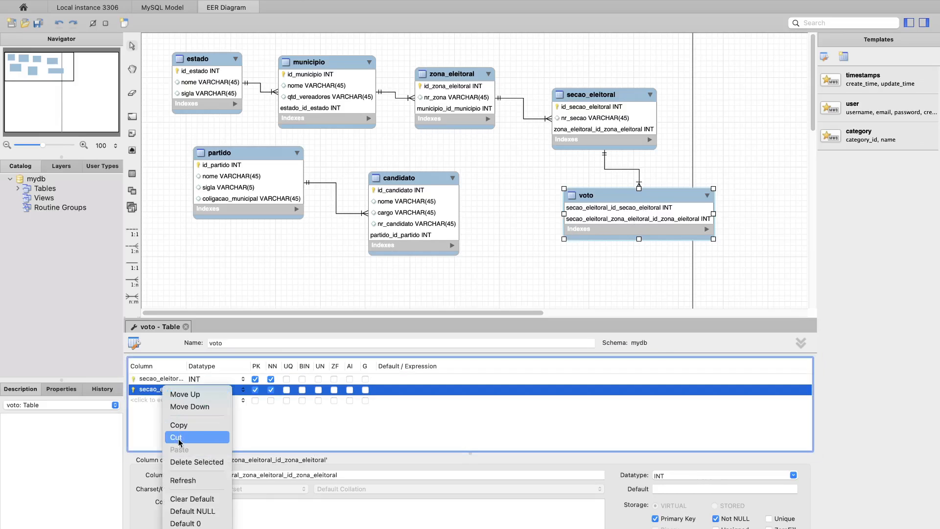
pyautogui.click(196, 463)
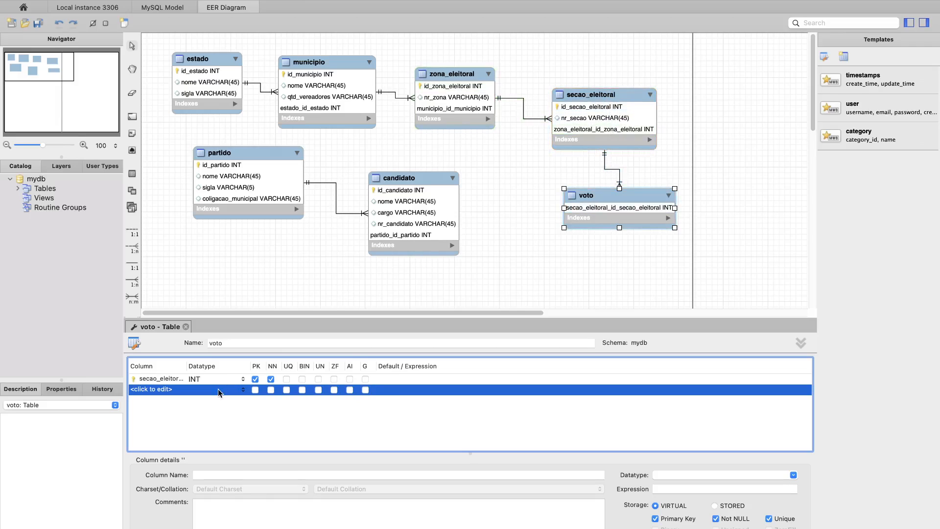
# - Add an id_voto VARCHAR(45) column to voto and make it a primary key
pyautogui.click(149, 380)
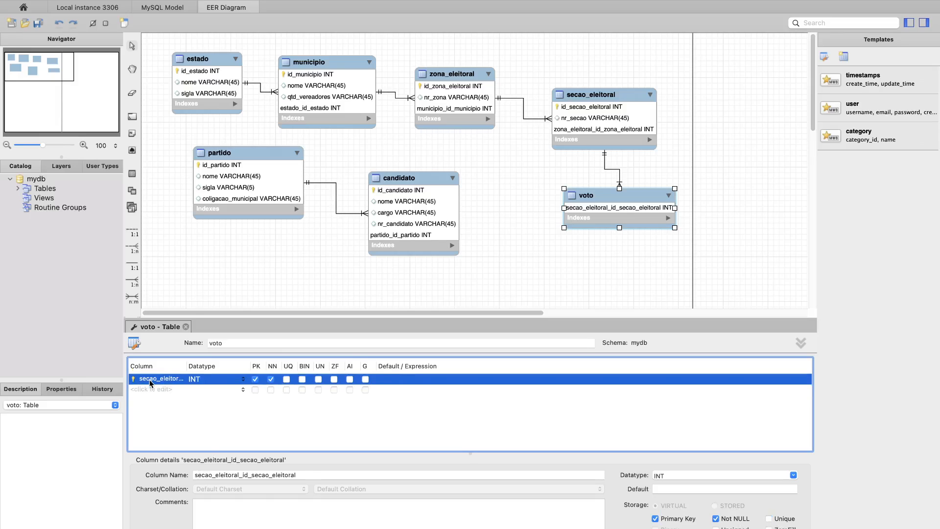
pyautogui.doubleClick(149, 390)
pyautogui.write('id')
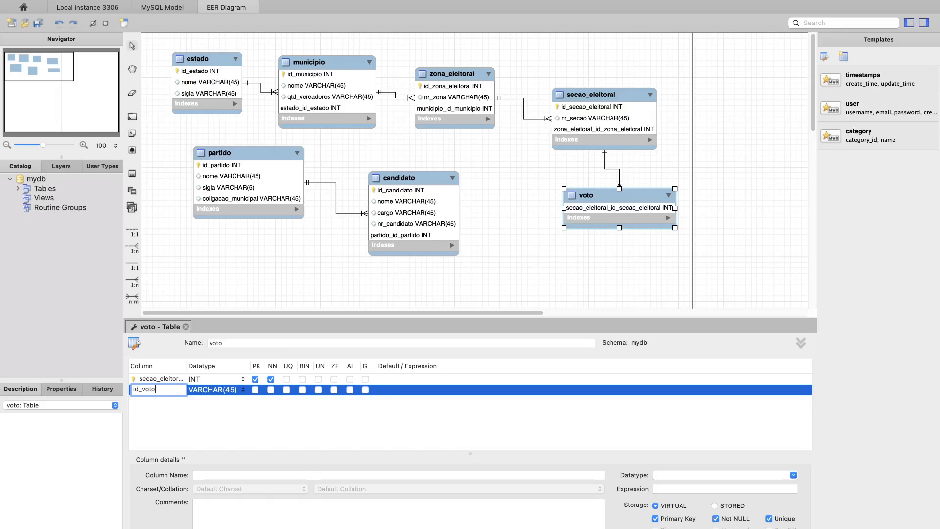
pyautogui.write('_voto')
pyautogui.press('Return')
pyautogui.click(254, 390)
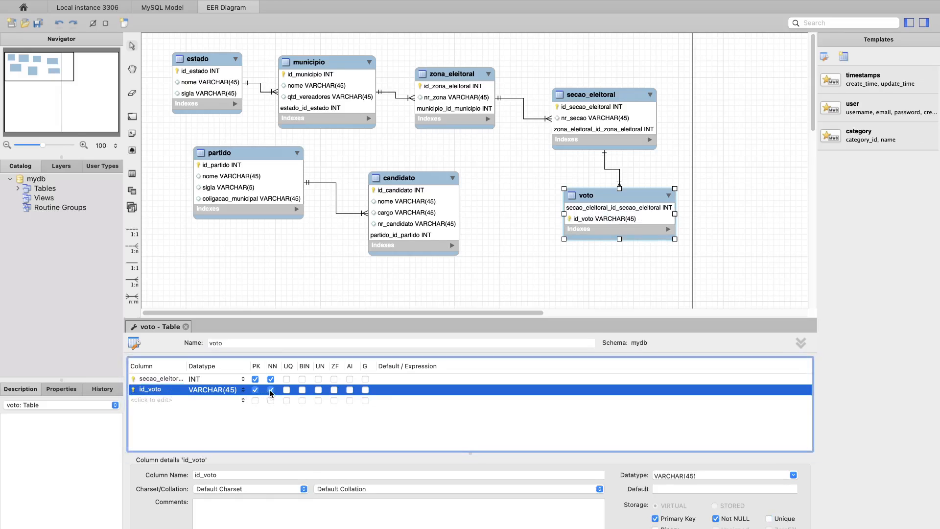
# - Remove secao_eleitoral_id_secao_eleitoral from voto's primary key, keeping the column NOT NULL
pyautogui.click(255, 379)
pyautogui.click(270, 380)
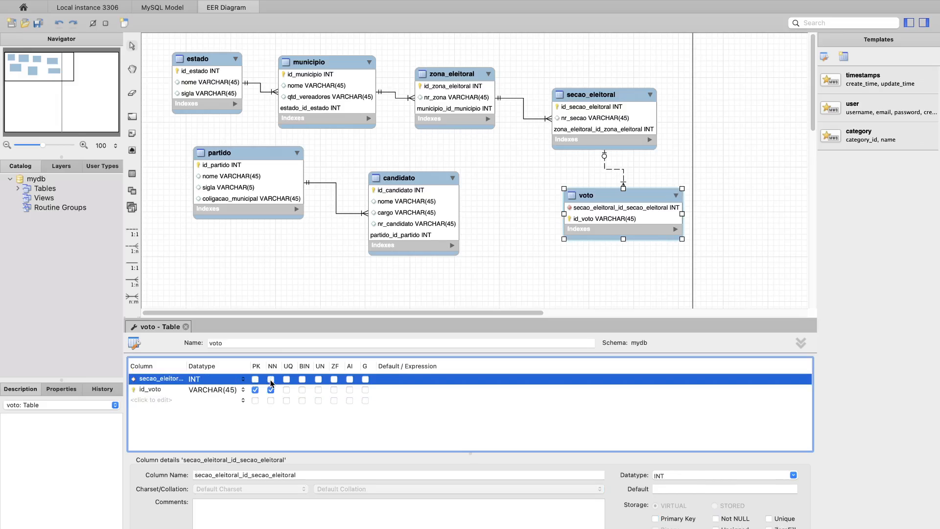
pyautogui.click(271, 380)
# - Delete the relationship between secao_eleitoral and voto together with its foreign key column
pyautogui.click(616, 173)
pyautogui.rightClick(620, 172)
pyautogui.click(542, 187)
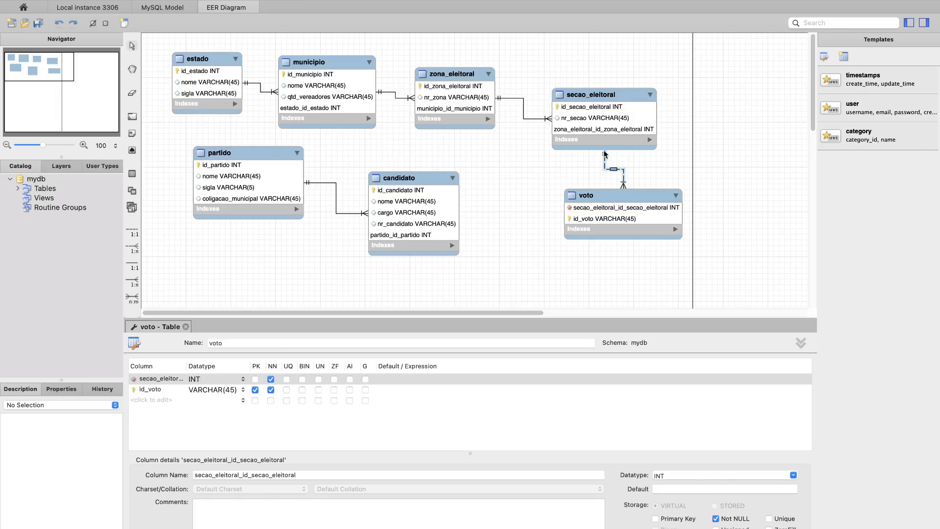
pyautogui.rightClick(623, 181)
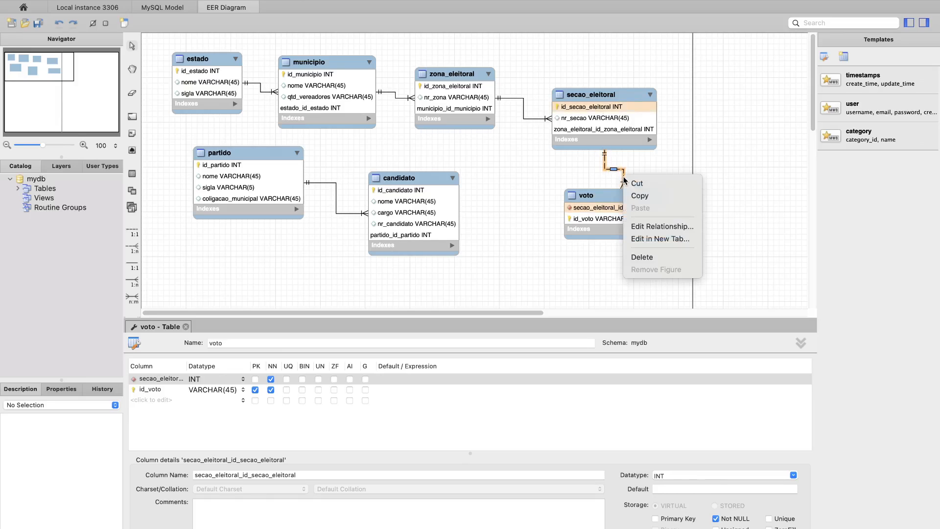
pyautogui.click(638, 256)
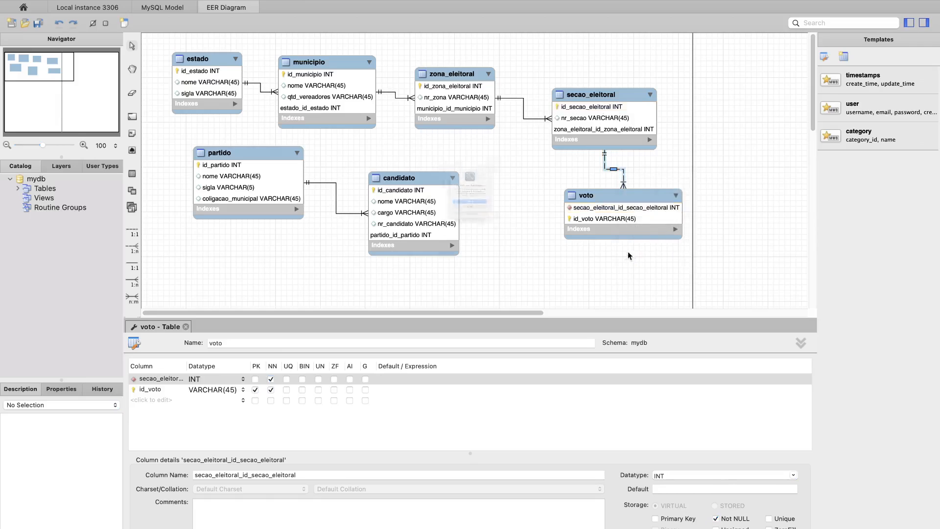
pyautogui.click(487, 221)
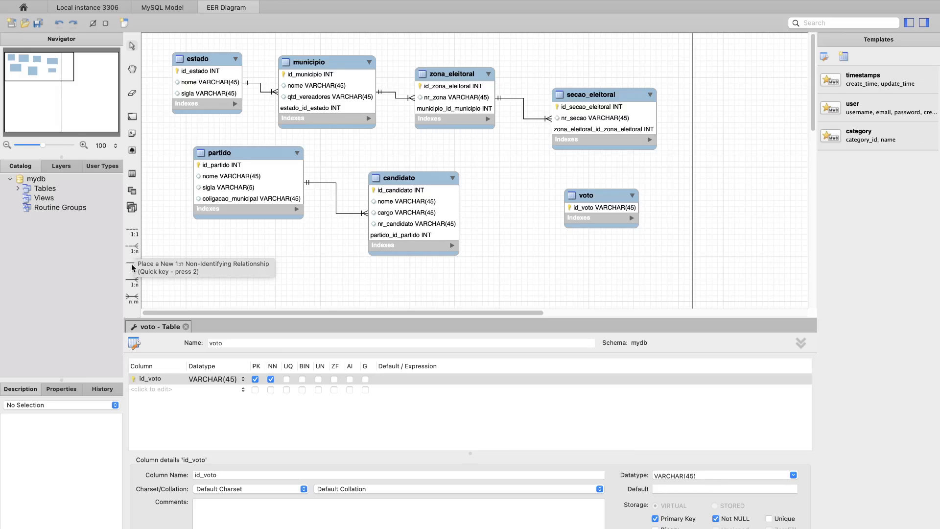
# - Connect secao_eleitoral to voto with an identifying 1:n relationship, and delete voto's resulting secao_eleitoral_zona_eleitoral_id_zona_eleitoral column
pyautogui.click(132, 281)
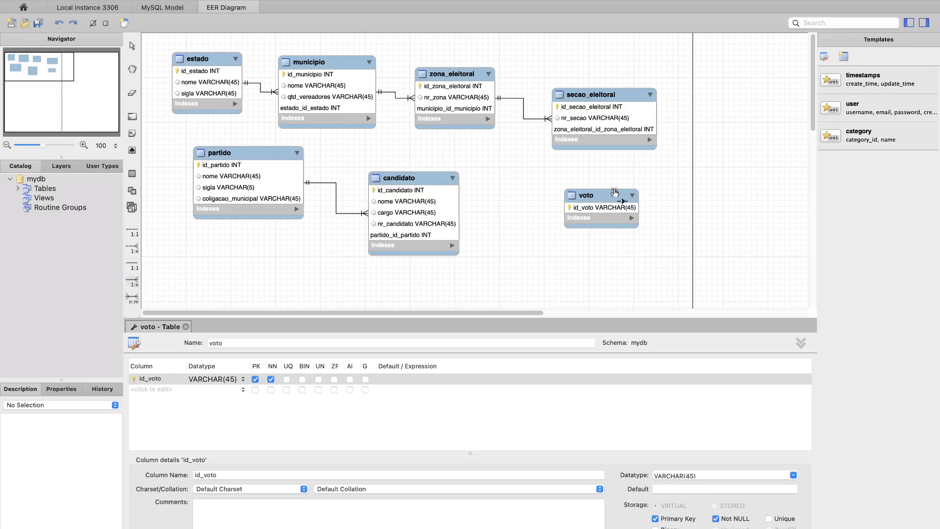
pyautogui.click(614, 96)
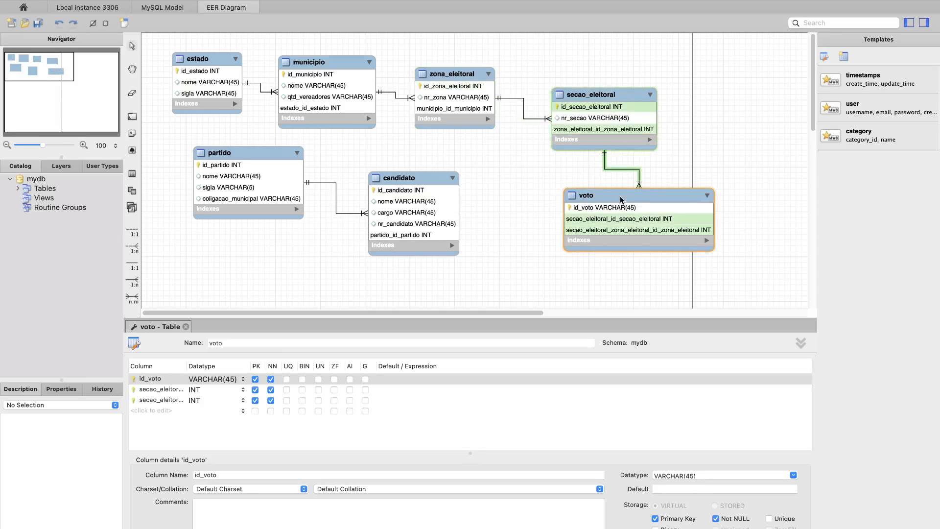
pyautogui.click(168, 404)
pyautogui.click(168, 400)
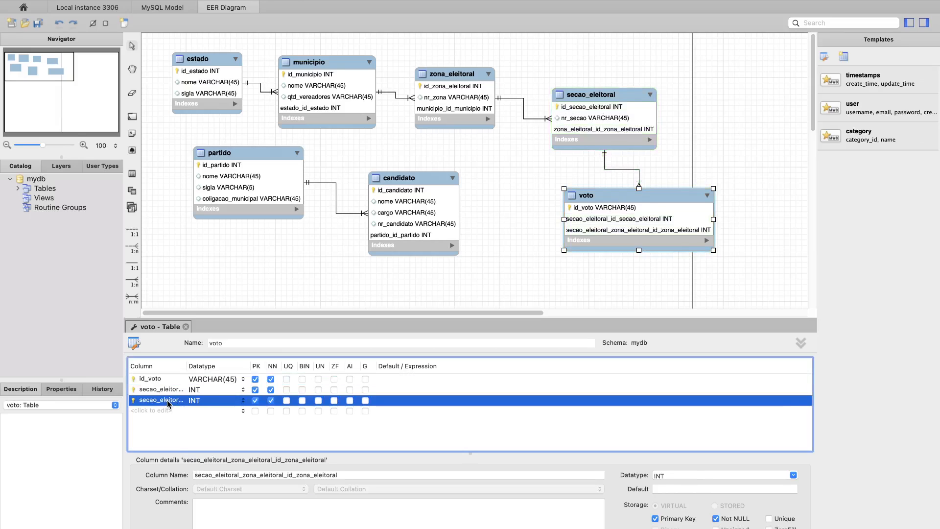
pyautogui.rightClick(168, 402)
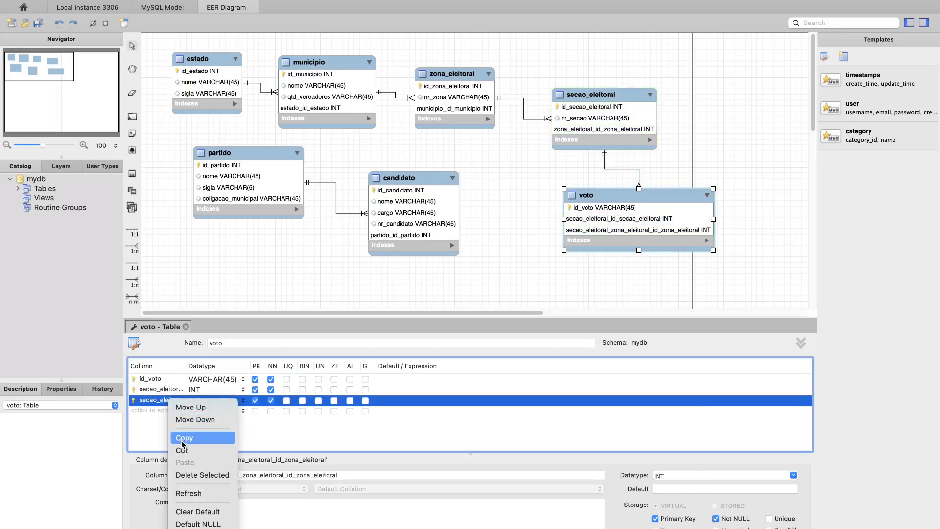
pyautogui.click(187, 474)
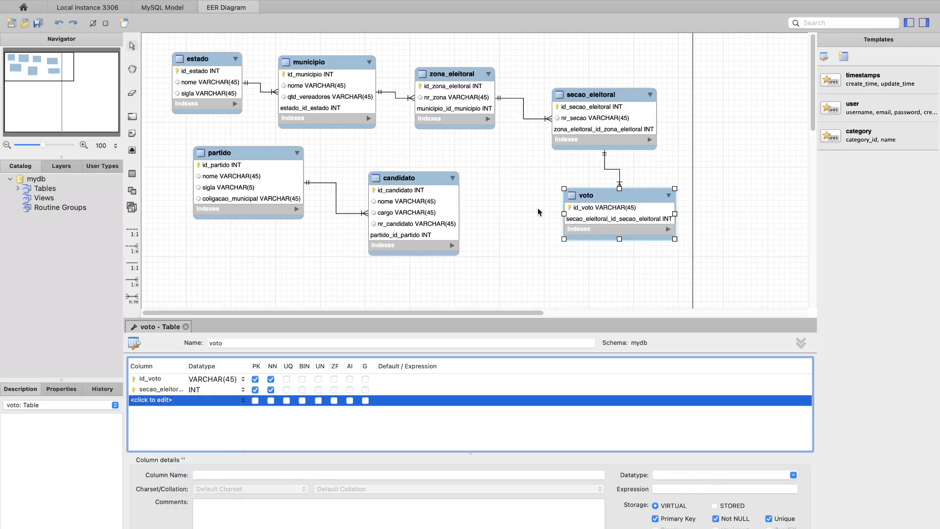
# - Shift voto slightly to the right and, following the exercise text, add a NOT NULL nr_voto_prefeito VARCHAR(45) column to it
pyautogui.moveTo(600, 194); pyautogui.dragTo(645, 201)
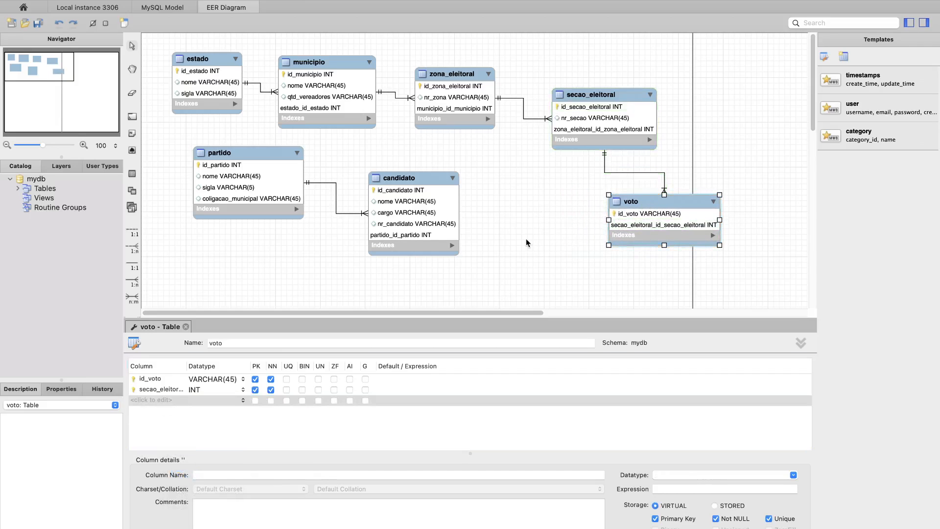
pyautogui.hotkey('ctrl', 'Left')
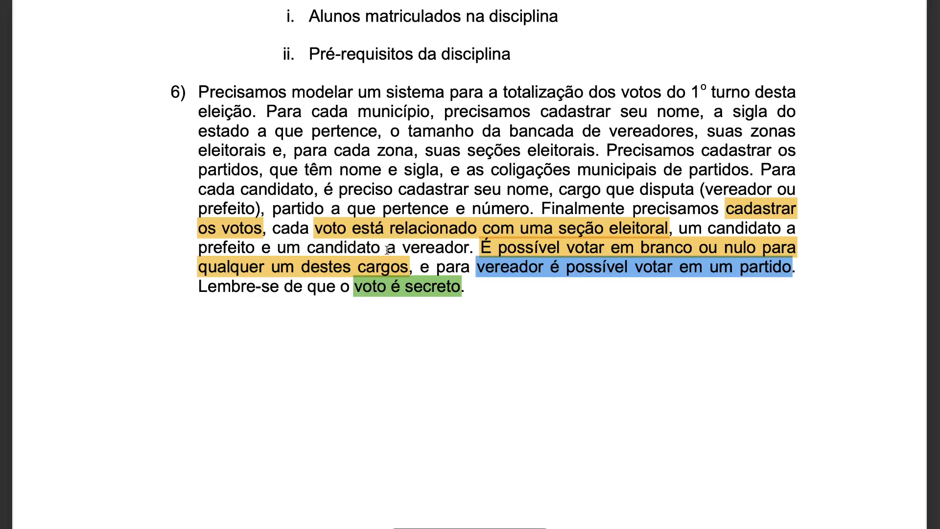
pyautogui.hotkey('ctrl', 'Right')
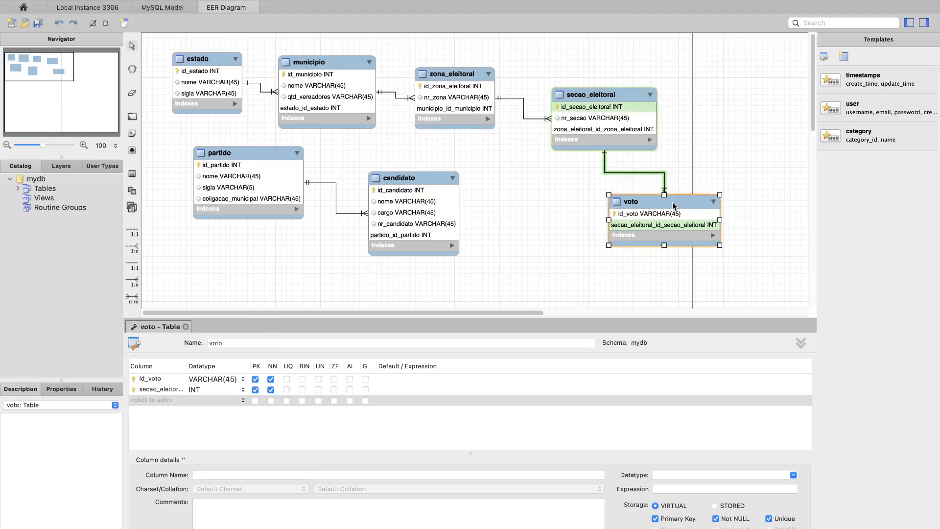
pyautogui.click(168, 401)
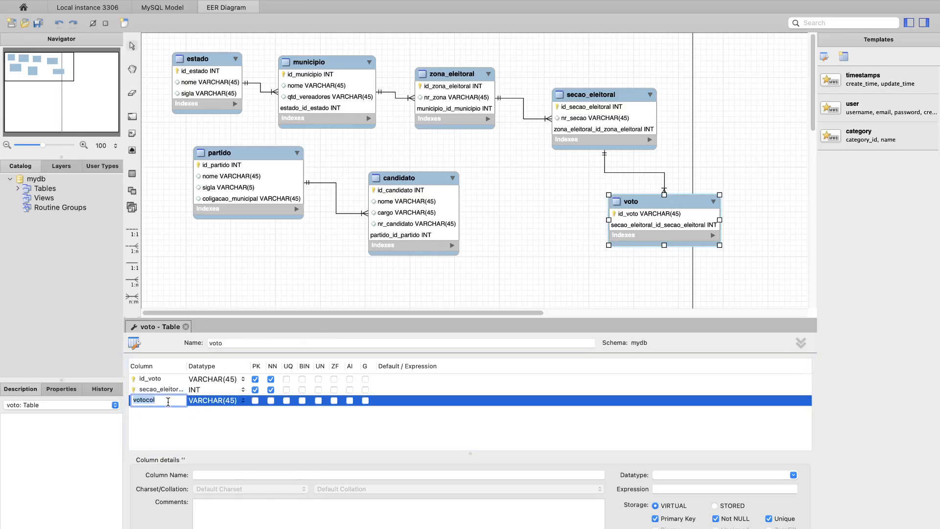
pyautogui.write('nr_')
pyautogui.press('Return')
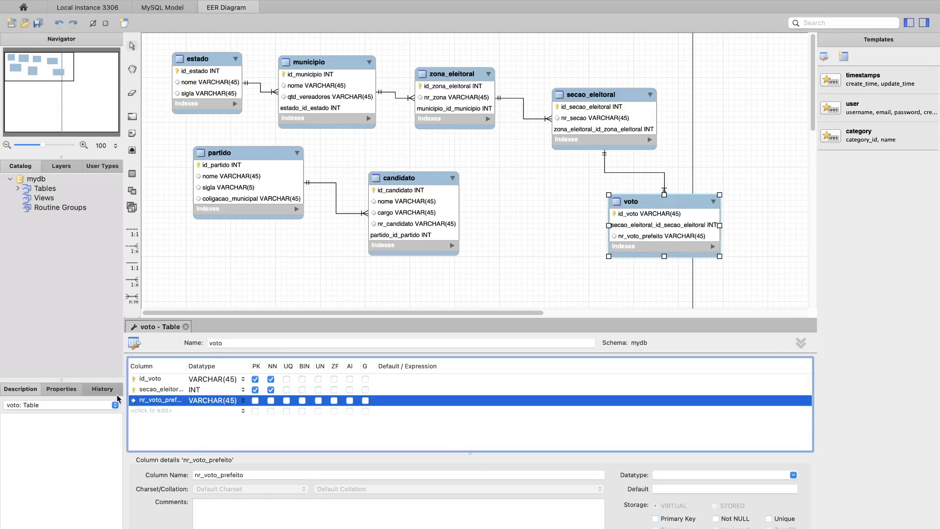
pyautogui.moveTo(186, 366); pyautogui.dragTo(211, 365)
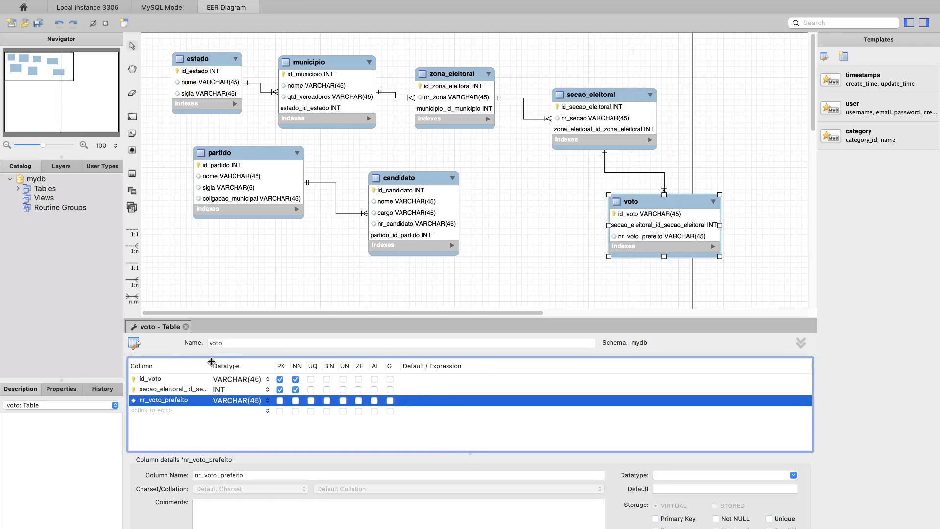
pyautogui.click(295, 400)
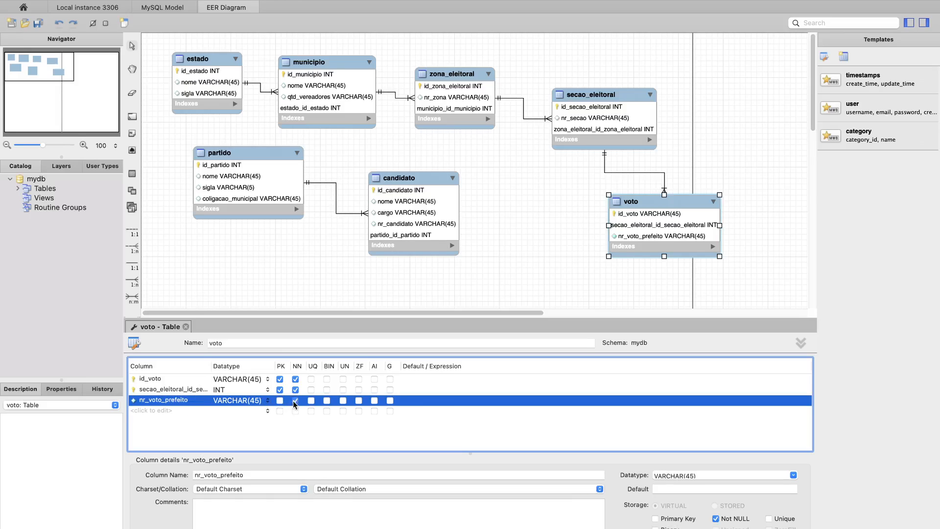
# - Add a nr_voto_vereador VARCHAR(45) column to voto and make it NOT NULL
pyautogui.click(157, 413)
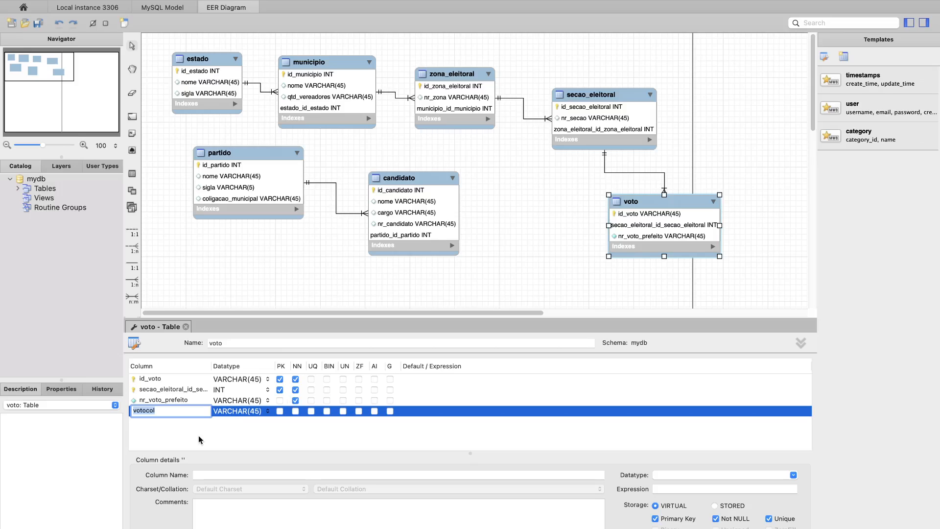
pyautogui.write('nr')
pyautogui.write('_voto_vereador')
pyautogui.press('Return')
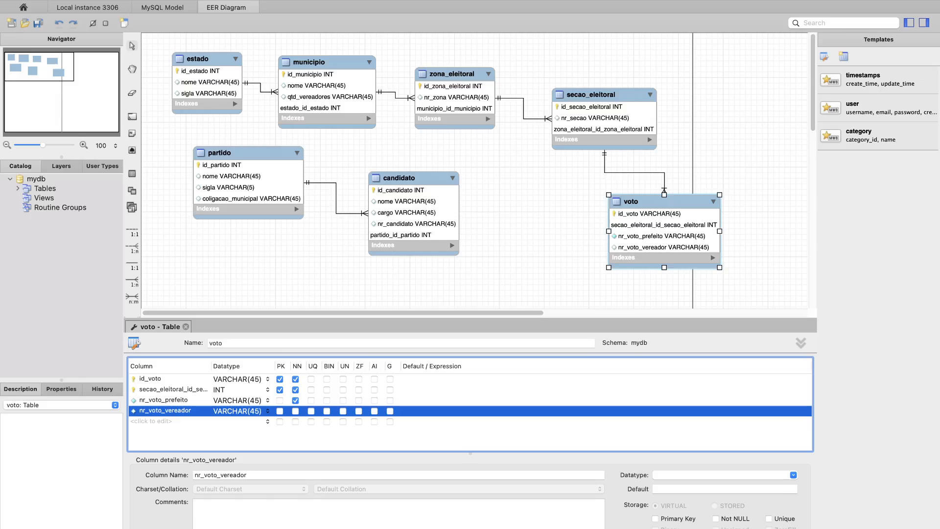
pyautogui.click(296, 411)
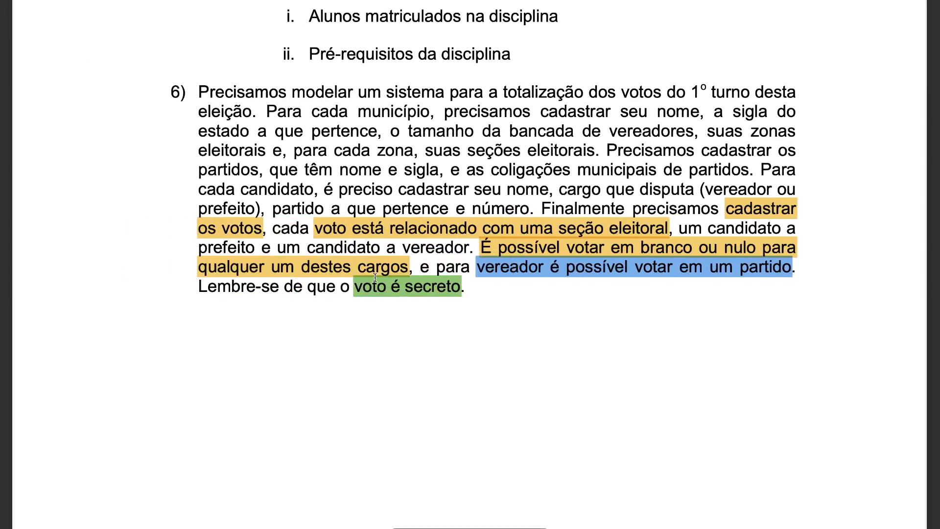
# - Switch back to the MySQL Workbench diagram and connect candidato to voto with two identifying 1:n relationships, with voto holding the foreign keys
pyautogui.hotkey('ctrl', 'Right')
pyautogui.hotkey('ctrl', 'Right')
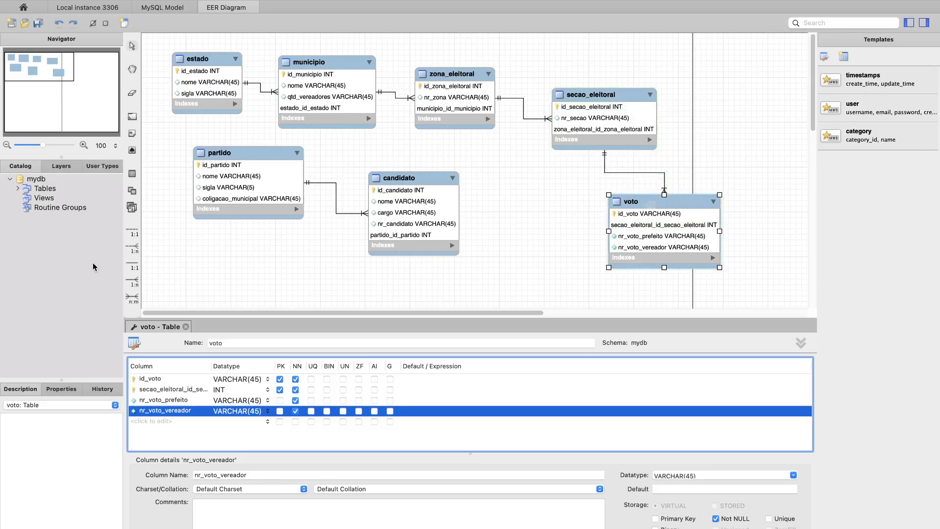
pyautogui.click(132, 284)
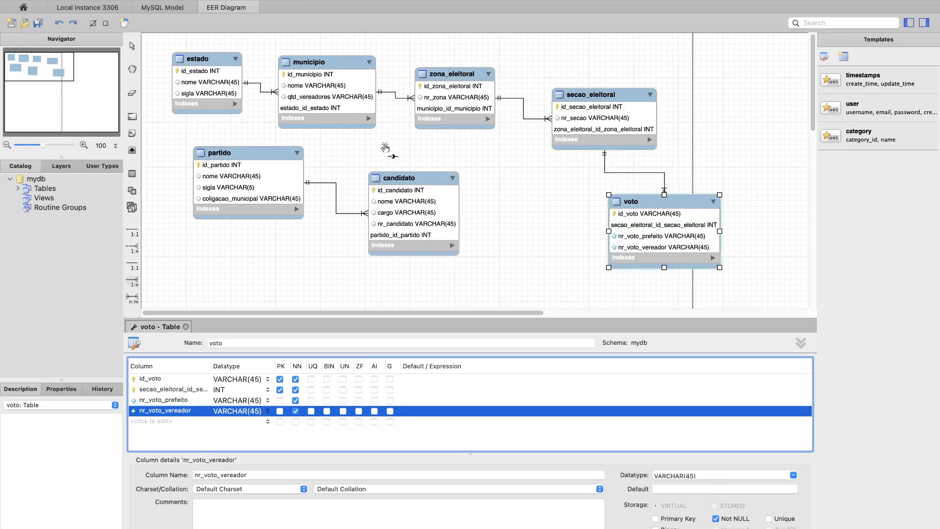
pyautogui.click(667, 205)
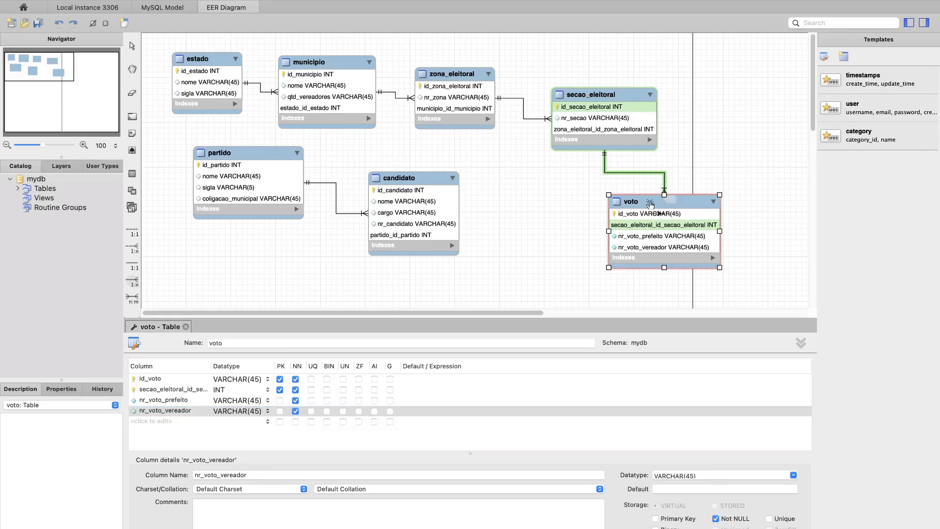
pyautogui.click(422, 178)
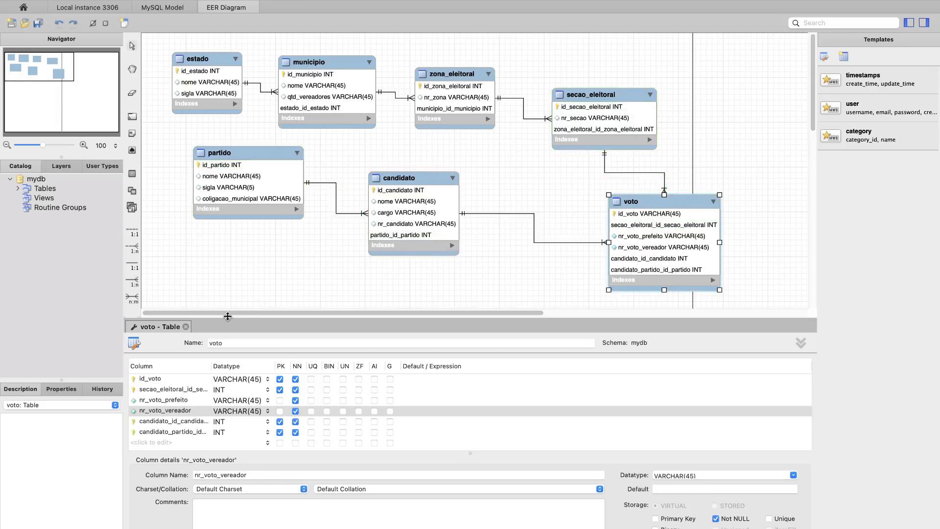
pyautogui.click(632, 201)
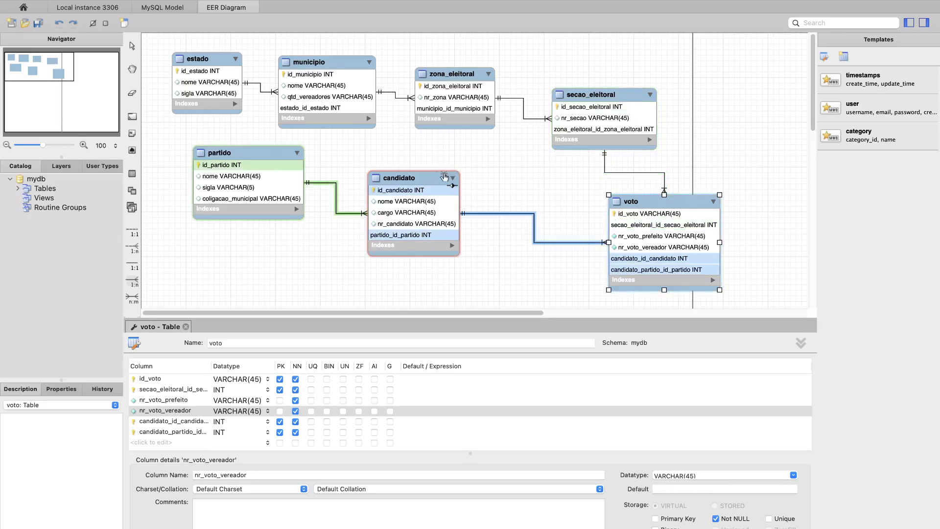
pyautogui.click(427, 181)
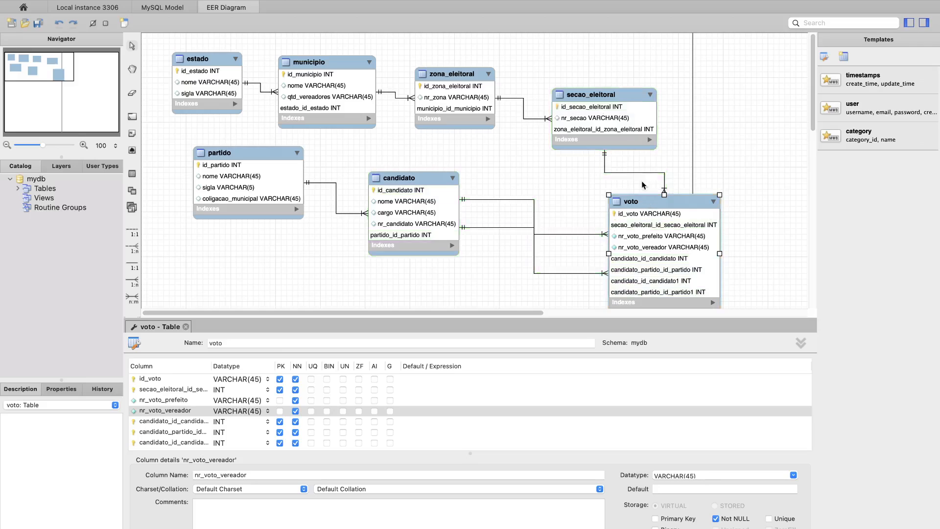
# - Move secao_eleitoral and voto up and to the right, and delete the second candidato–voto relationship together with its foreign key columns
pyautogui.moveTo(625, 121); pyautogui.dragTo(644, 83)
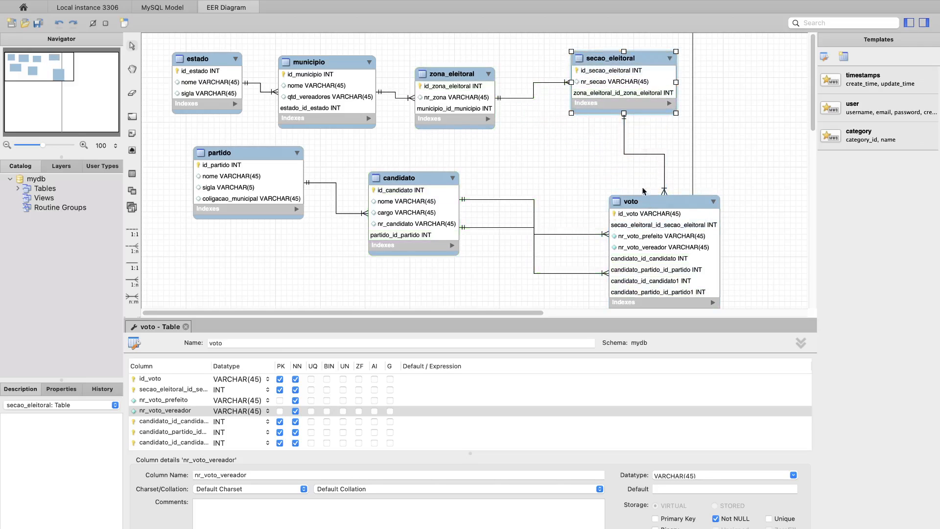
pyautogui.moveTo(645, 199); pyautogui.dragTo(714, 146)
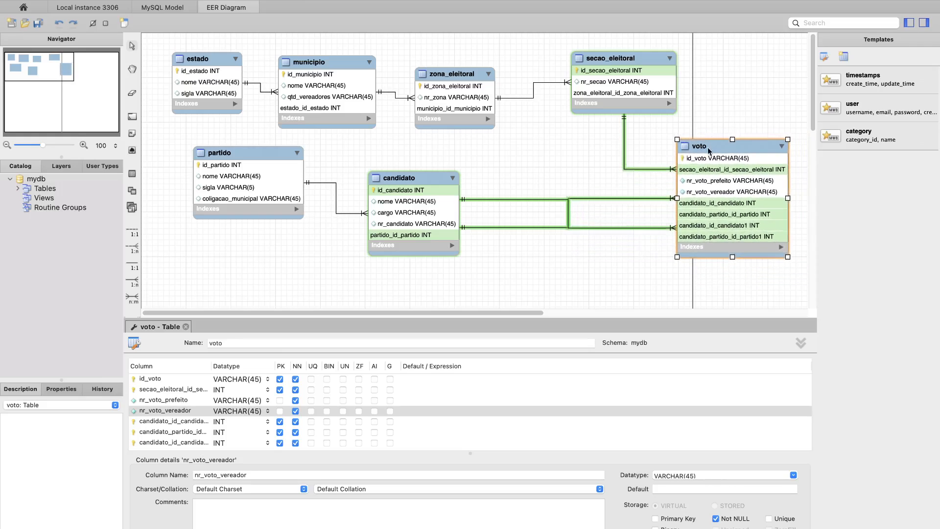
pyautogui.click(568, 201)
pyautogui.rightClick(567, 211)
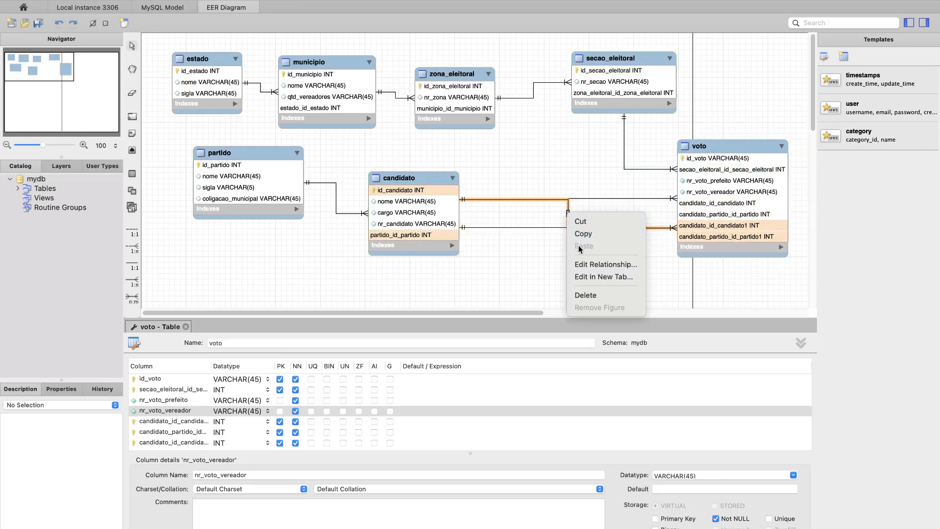
pyautogui.click(581, 294)
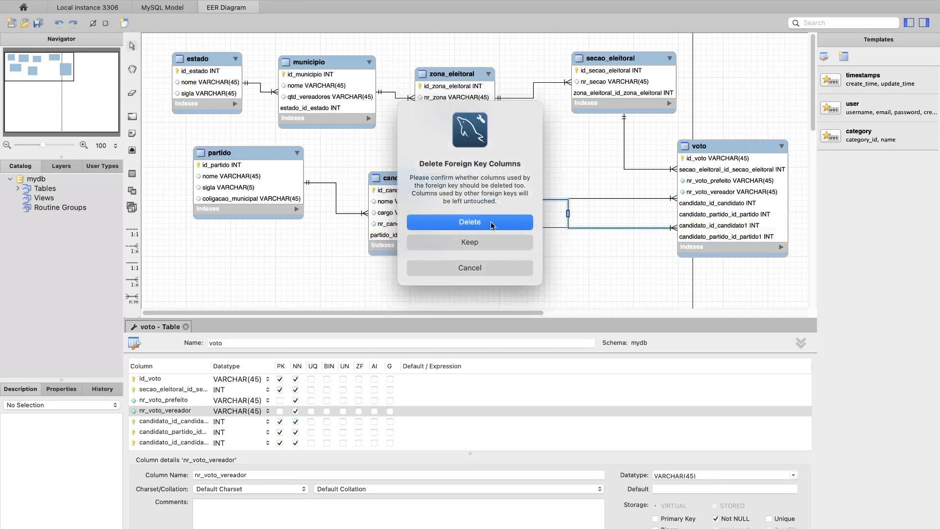
pyautogui.click(489, 226)
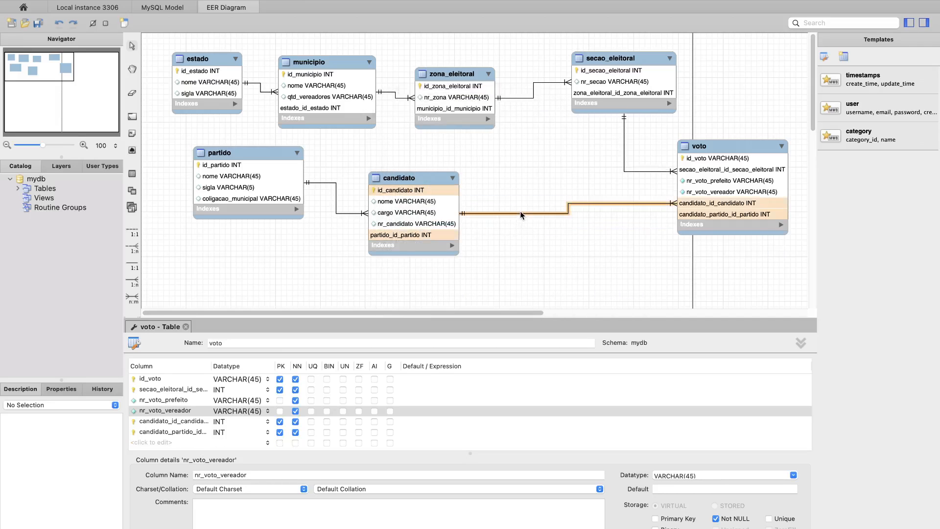
pyautogui.click(520, 196)
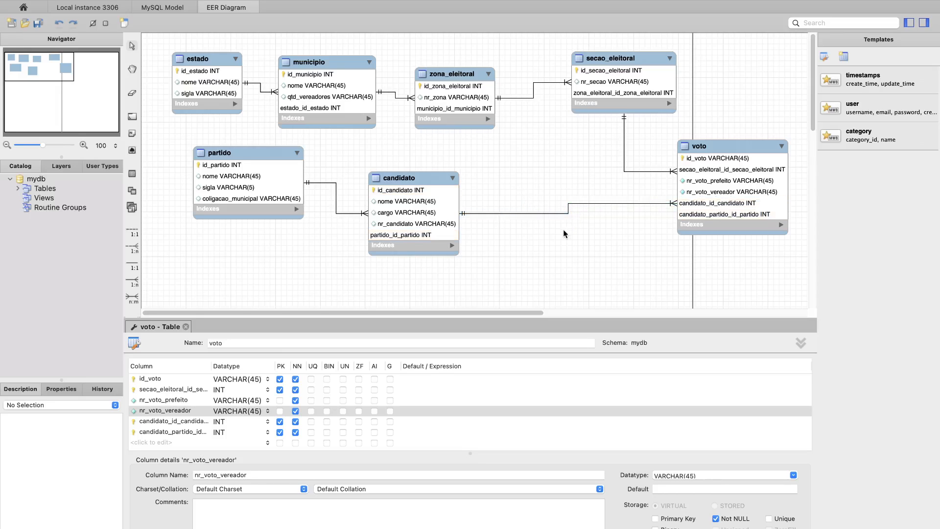
# - Add a second identifying 1:n relationship from candidato to voto again and move voto slightly down and to the left
pyautogui.click(133, 282)
pyautogui.click(414, 174)
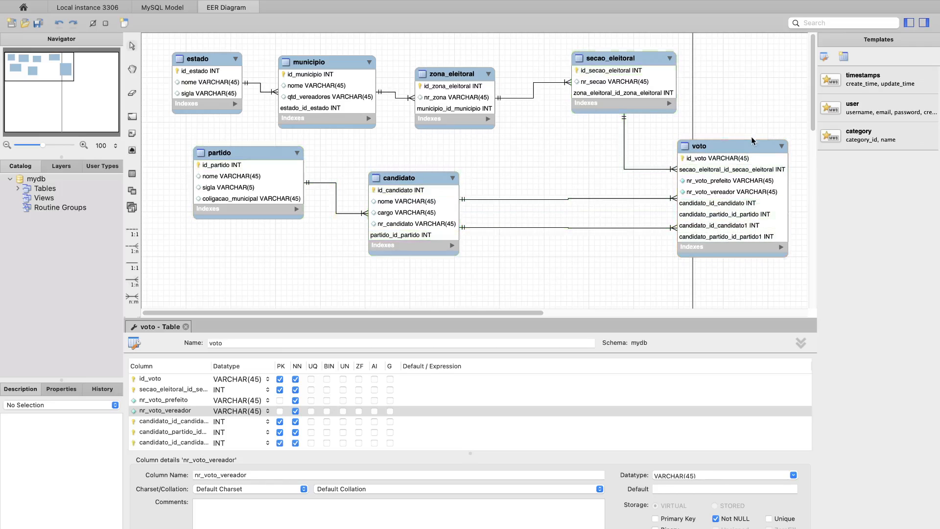
pyautogui.moveTo(743, 143); pyautogui.dragTo(722, 169)
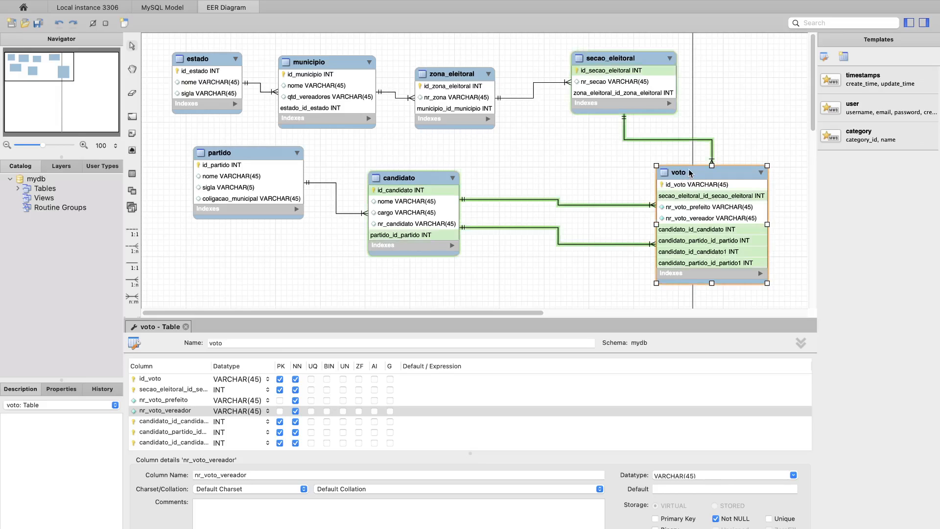
# - Delete the candidato_partido_id_partido and candidato_partido_id_partido1 columns from voto
pyautogui.scroll(-2, 171, 421)
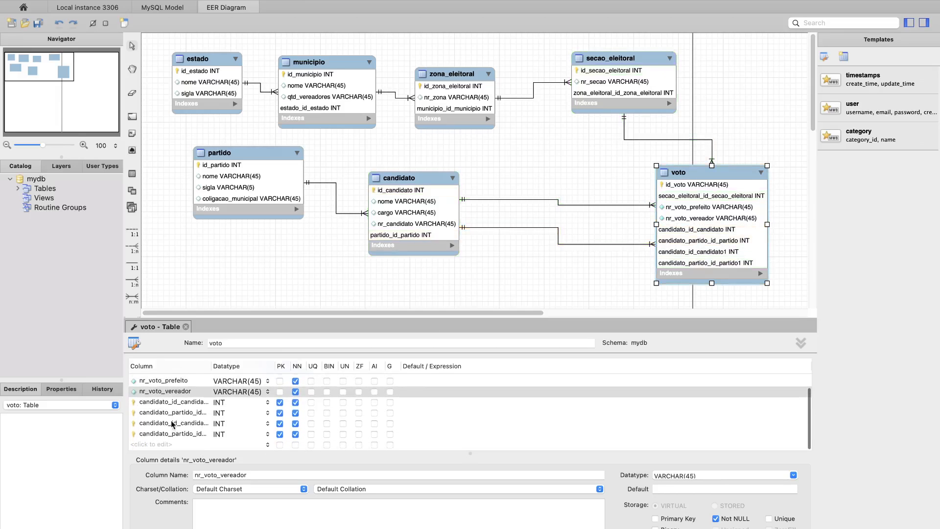
pyautogui.click(159, 414)
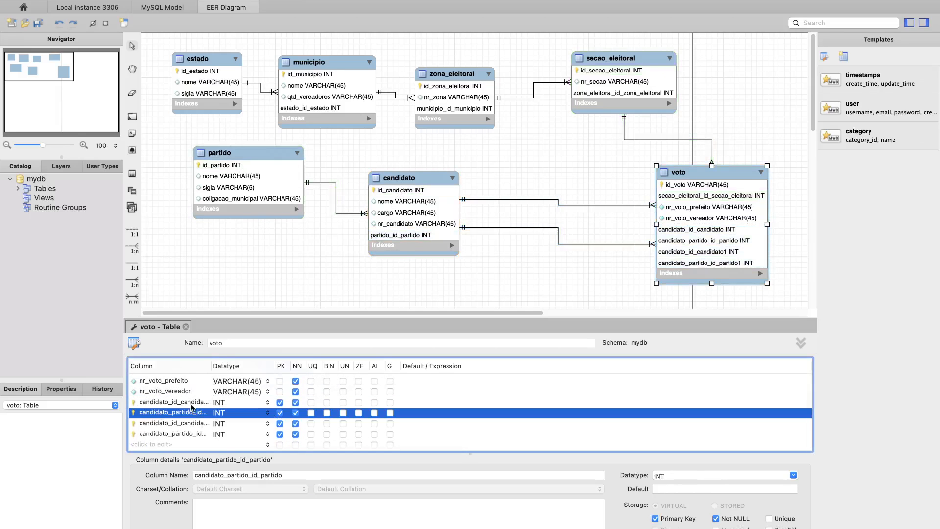
pyautogui.rightClick(163, 414)
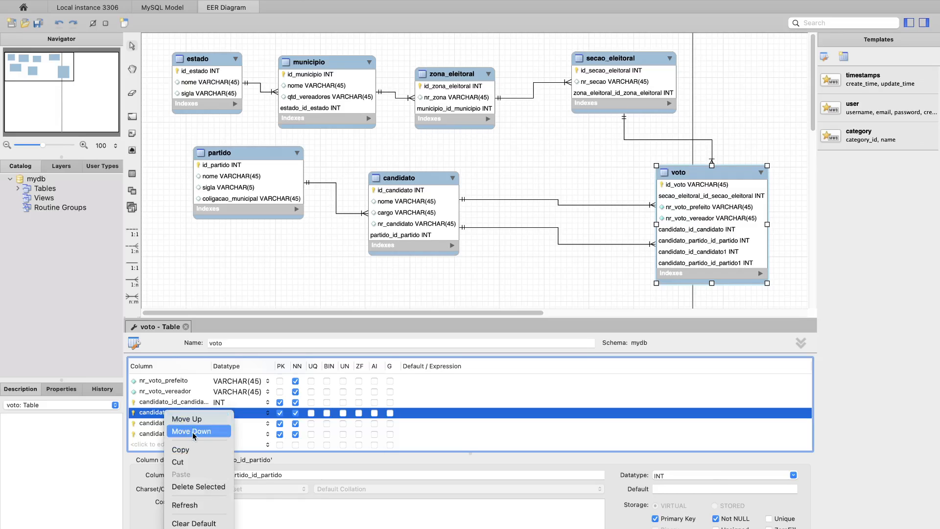
pyautogui.click(190, 483)
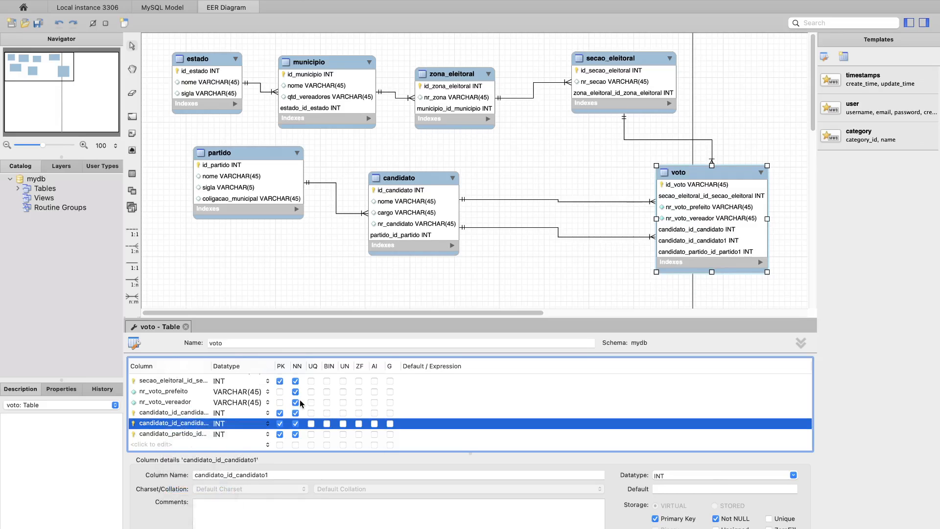
pyautogui.click(174, 434)
pyautogui.rightClick(174, 434)
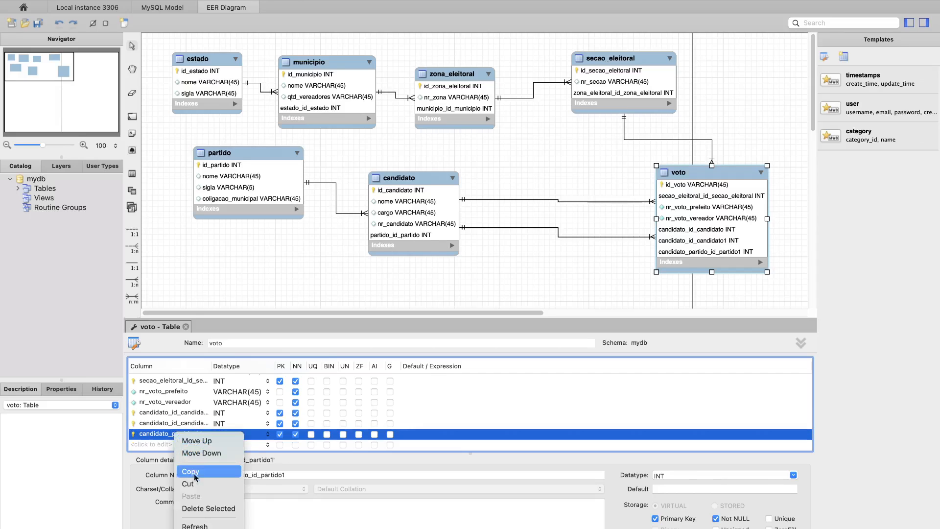
pyautogui.click(198, 509)
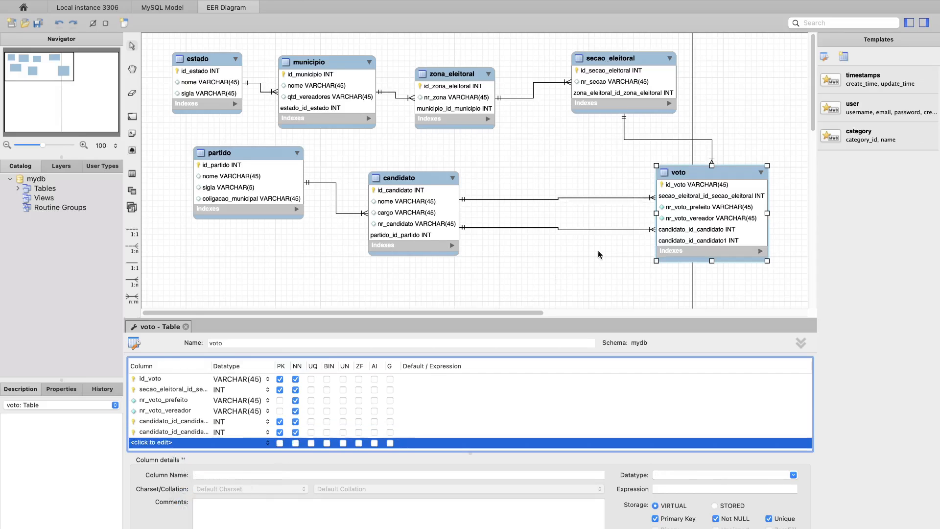
# - Move voto closer to candidato and delete the candidato_id_candidato1 relationship between them together with its foreign key column
pyautogui.moveTo(657, 166)
pyautogui.mouseDown()
pyautogui.moveTo(651, 150)
pyautogui.moveTo(700, 152)
pyautogui.moveTo(650, 176)
pyautogui.mouseUp()
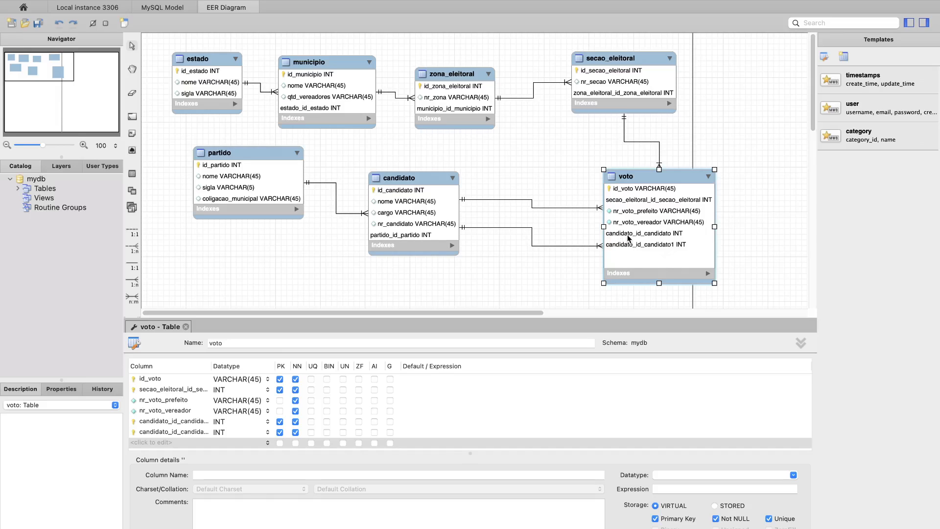
pyautogui.rightClick(533, 234)
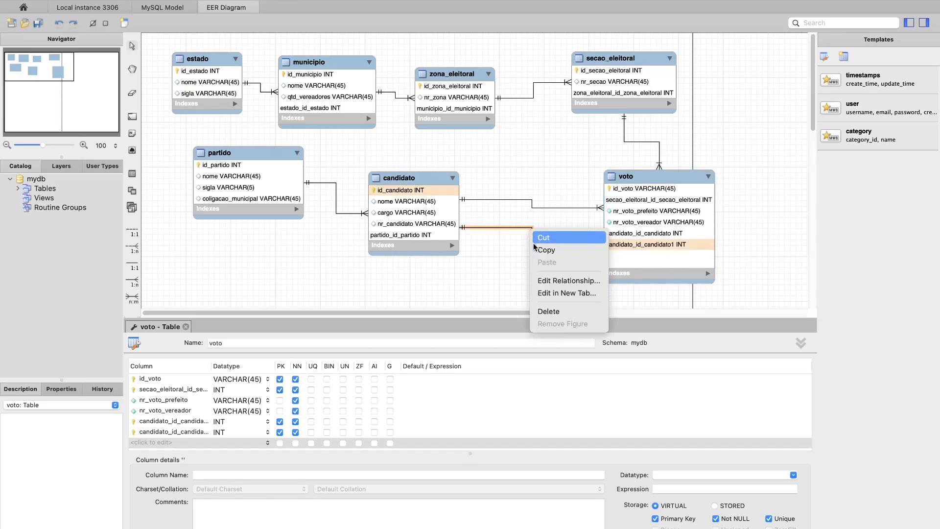
pyautogui.click(548, 312)
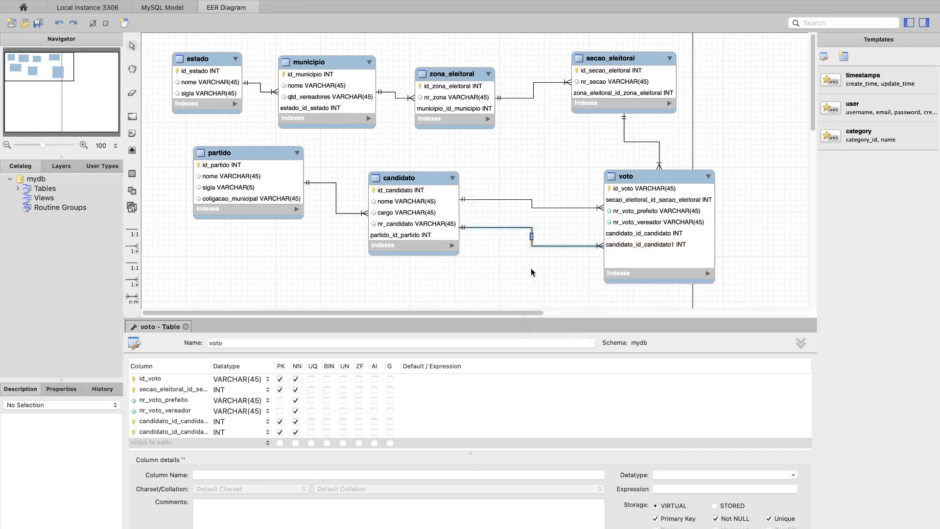
pyautogui.click(486, 223)
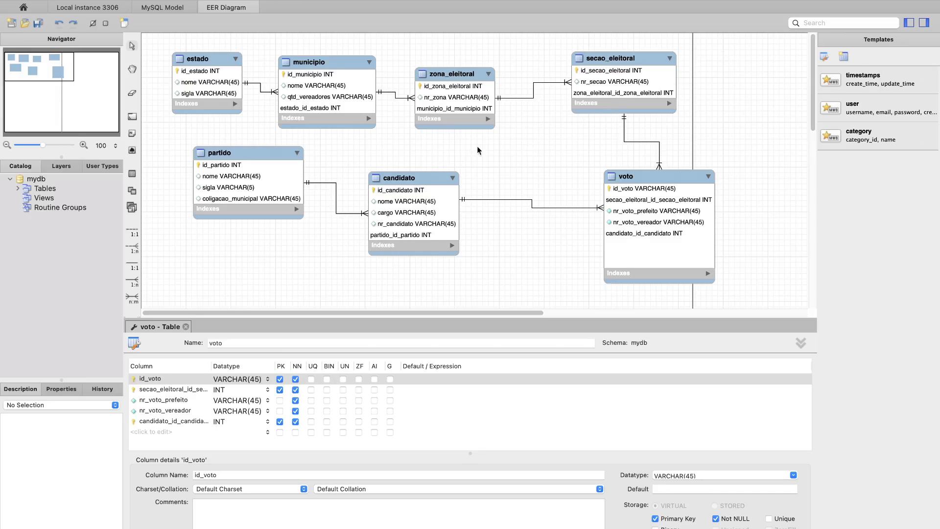
# - Tidy the layout by moving voto closer to candidato, raising candidato slightly and shifting partido slightly left
pyautogui.moveTo(629, 182); pyautogui.dragTo(562, 172)
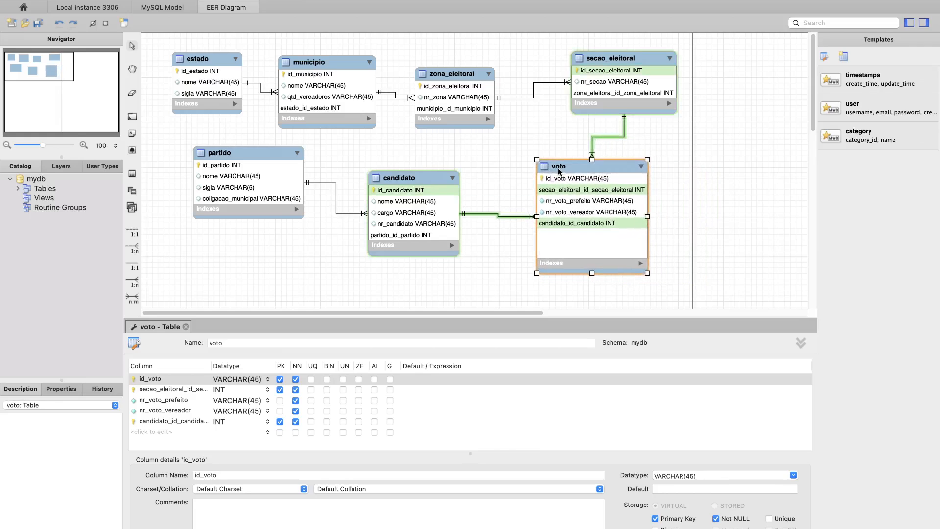
pyautogui.moveTo(424, 177); pyautogui.dragTo(423, 159)
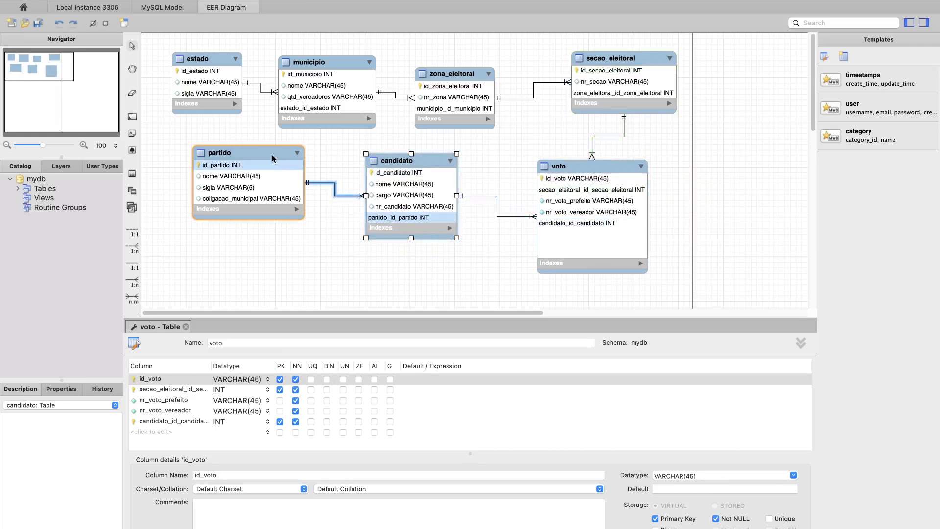
pyautogui.moveTo(272, 157); pyautogui.dragTo(258, 157)
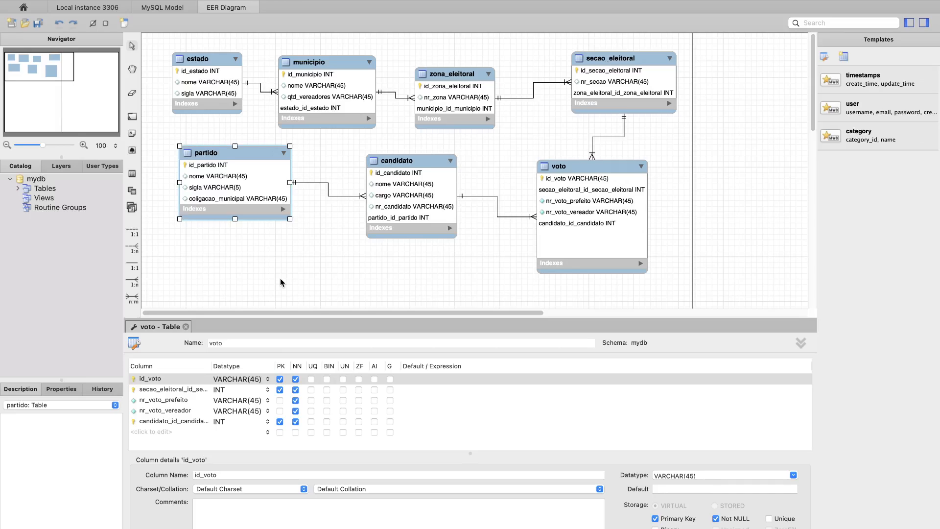
pyautogui.click(496, 202)
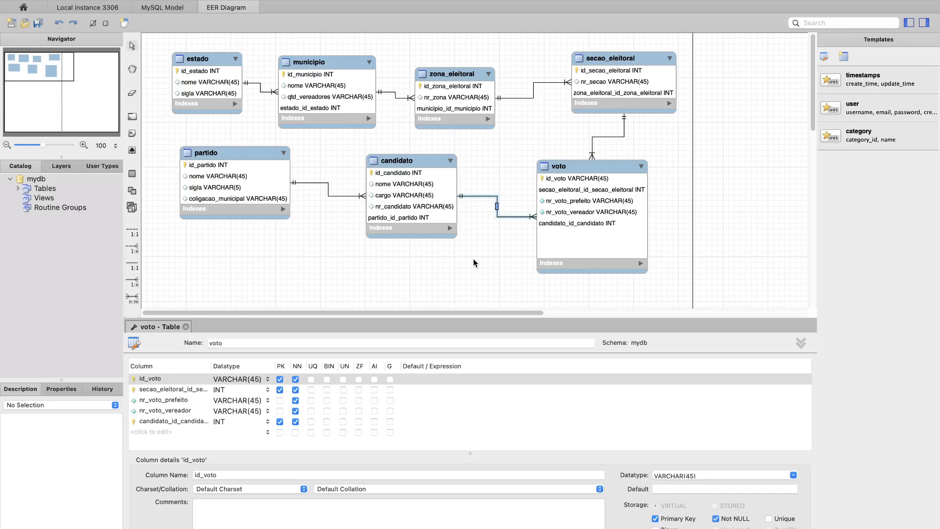
pyautogui.moveTo(259, 4)
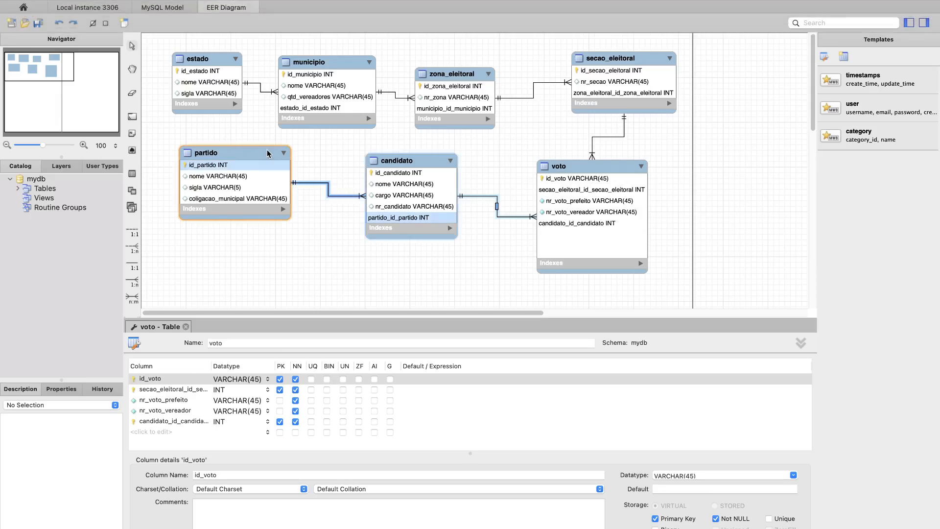